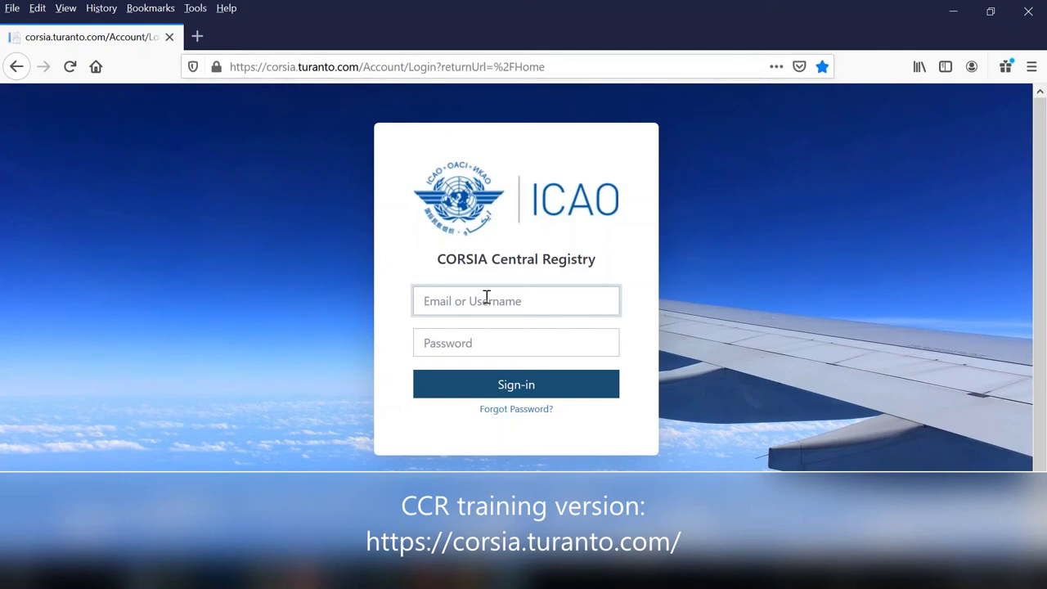
Sign in with the test account username and password, retrying after an 'Invalid username or password' error
type("te")
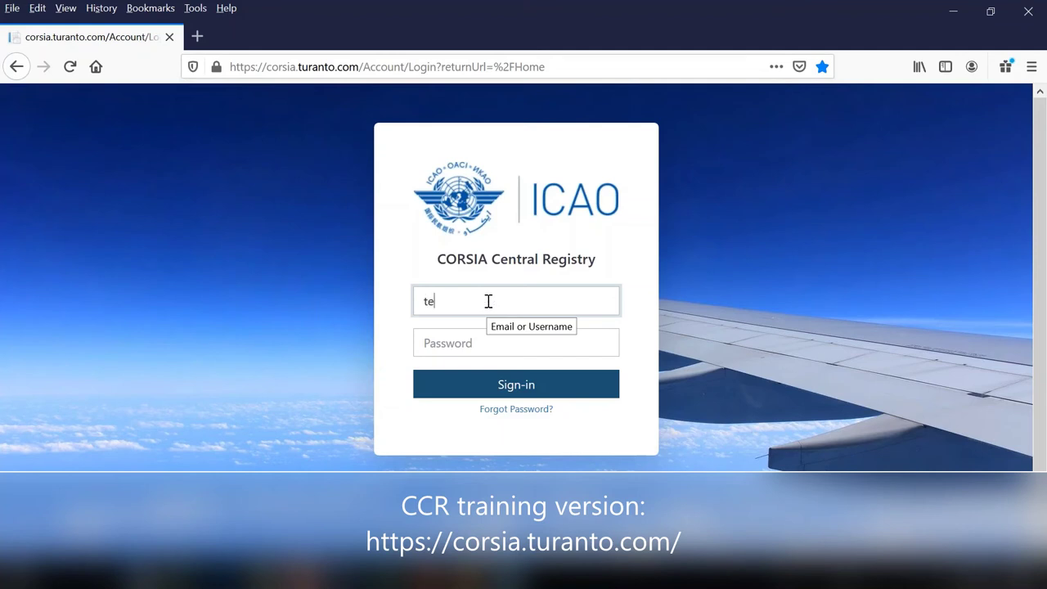
type("stuserccr")
left_click(481, 343)
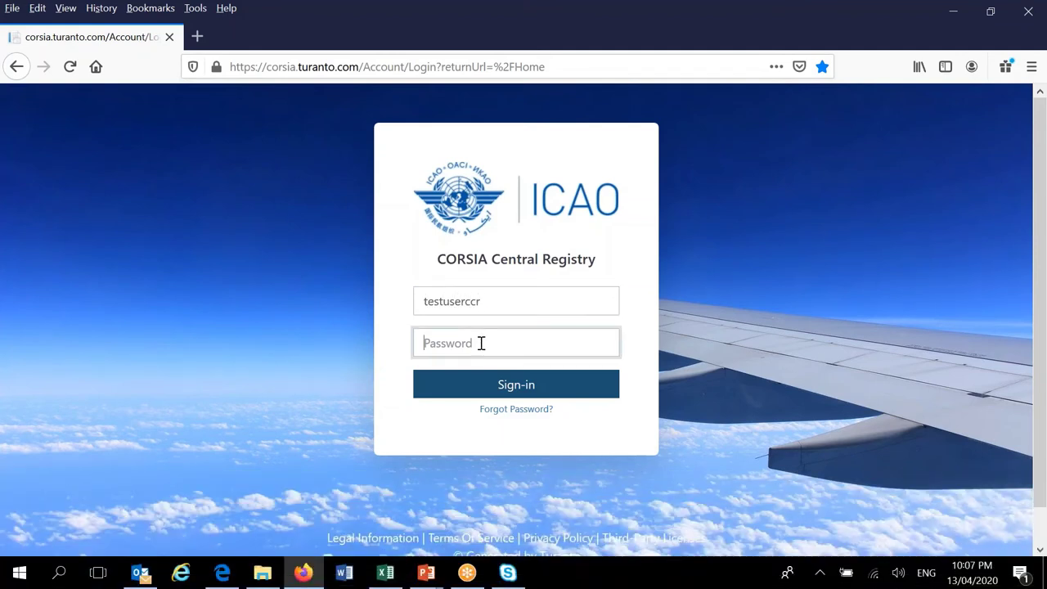
type("••••••••••••")
key("Return")
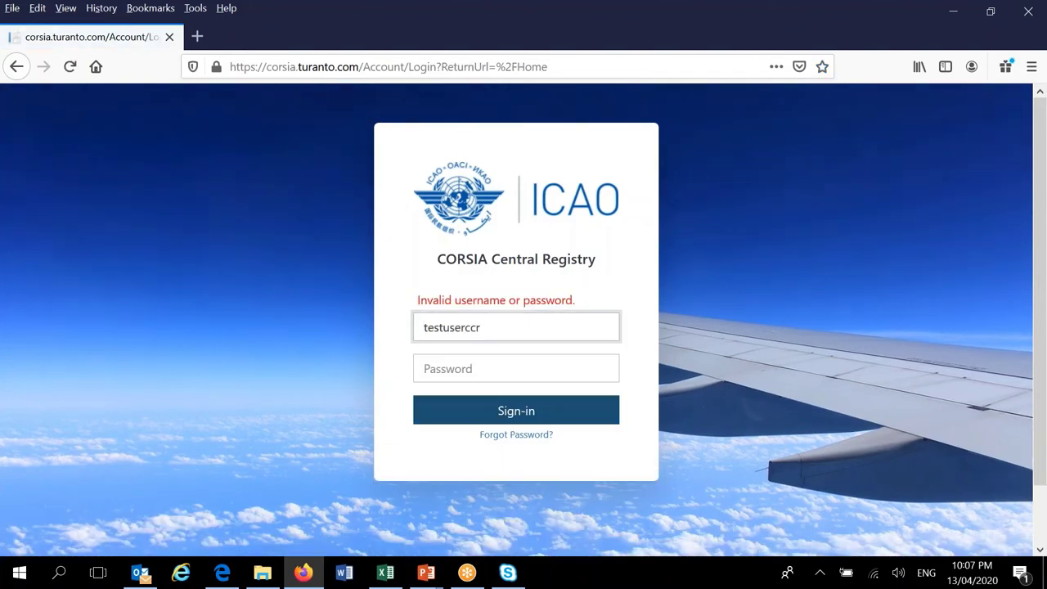
left_click(495, 363)
type("••")
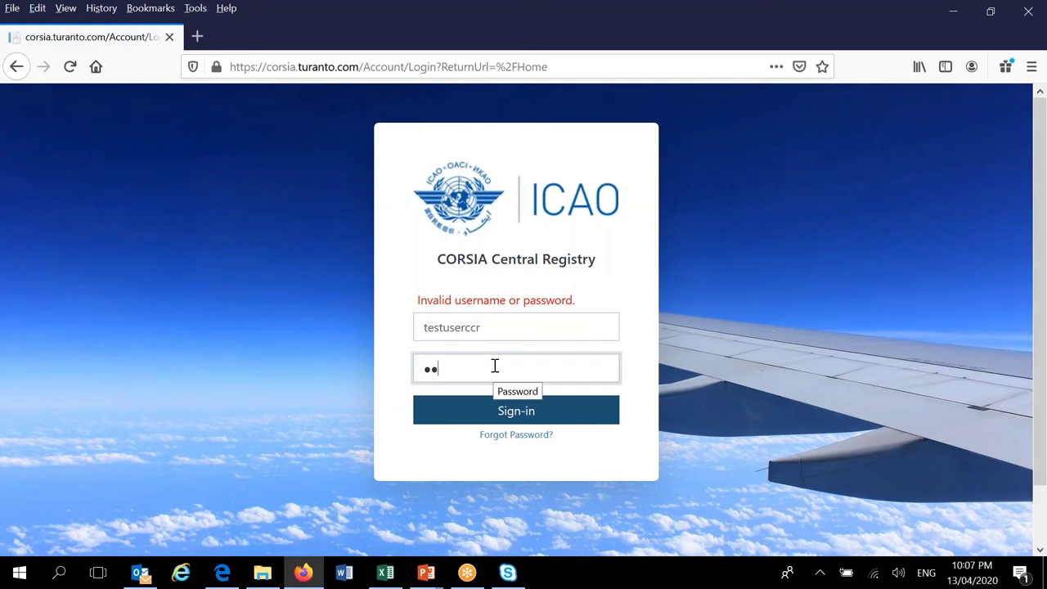
type("••••••••••••")
key("Return")
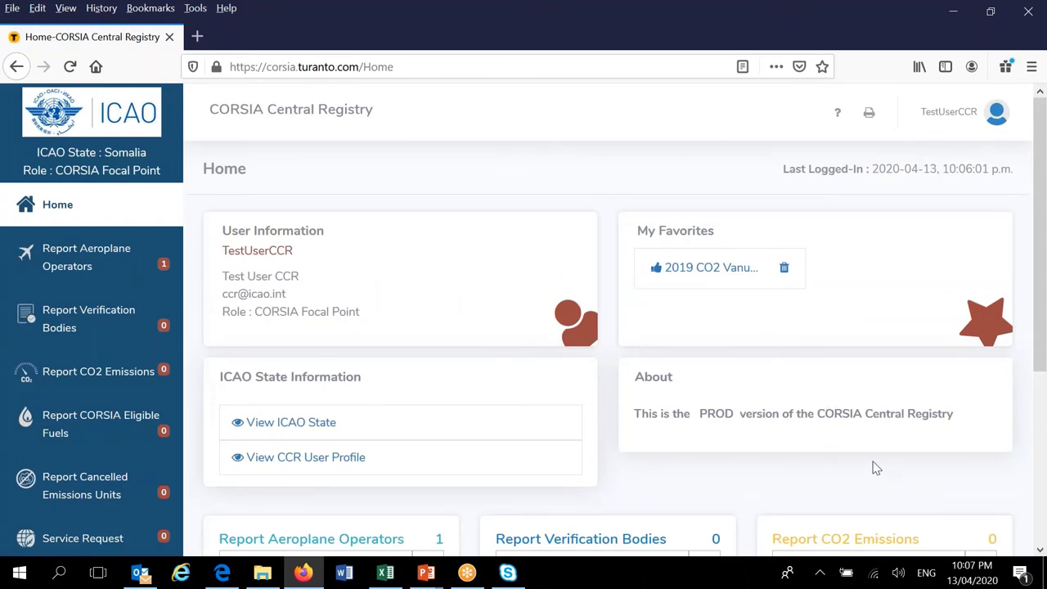
Zoom the page to 90% and show the user's account panel with ICAO State Somalia
key("ctrl+minus")
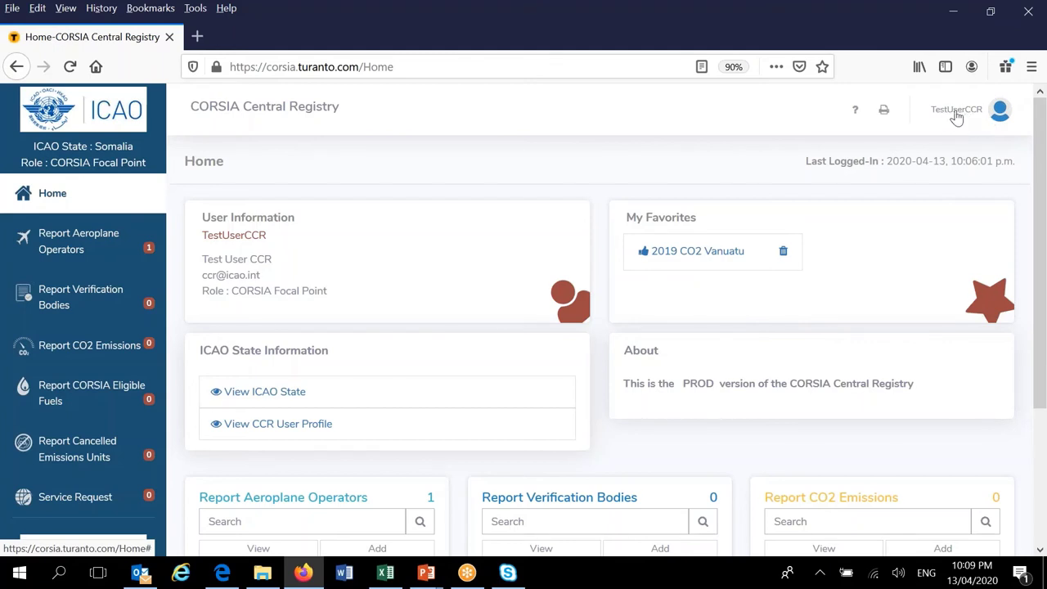
left_click(956, 114)
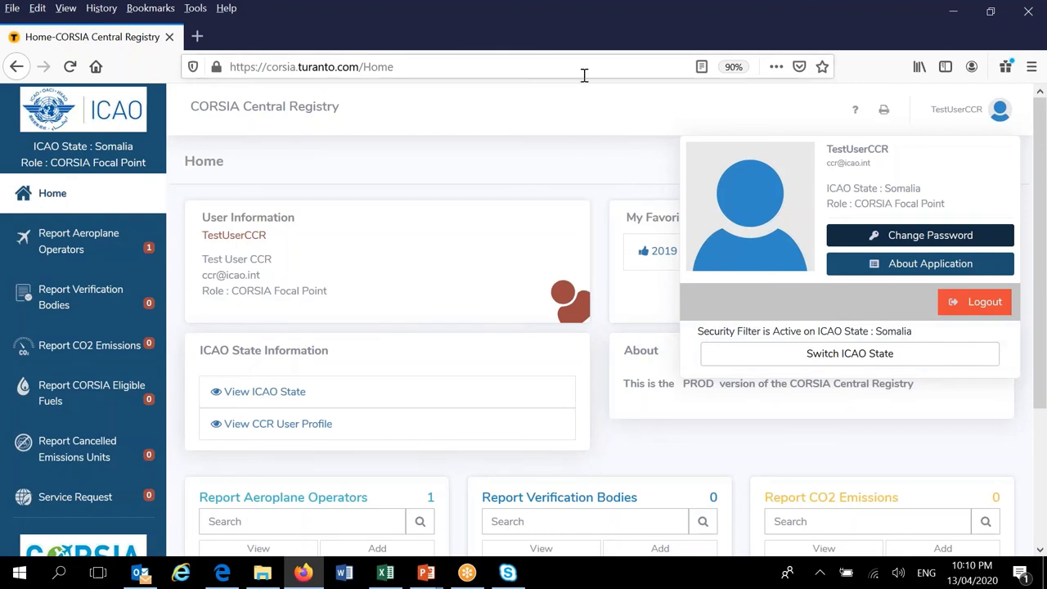
Dismiss the account panel to reveal the Home dashboard again
left_click(559, 121)
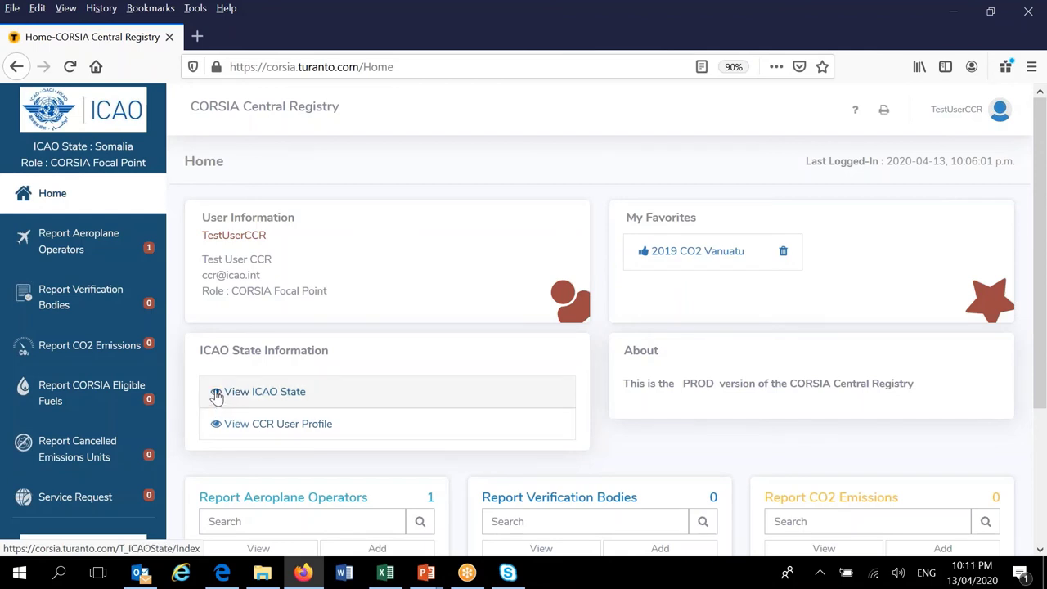
From ICAO State Information, list the ICAO States and view Somalia's details
left_click(216, 394)
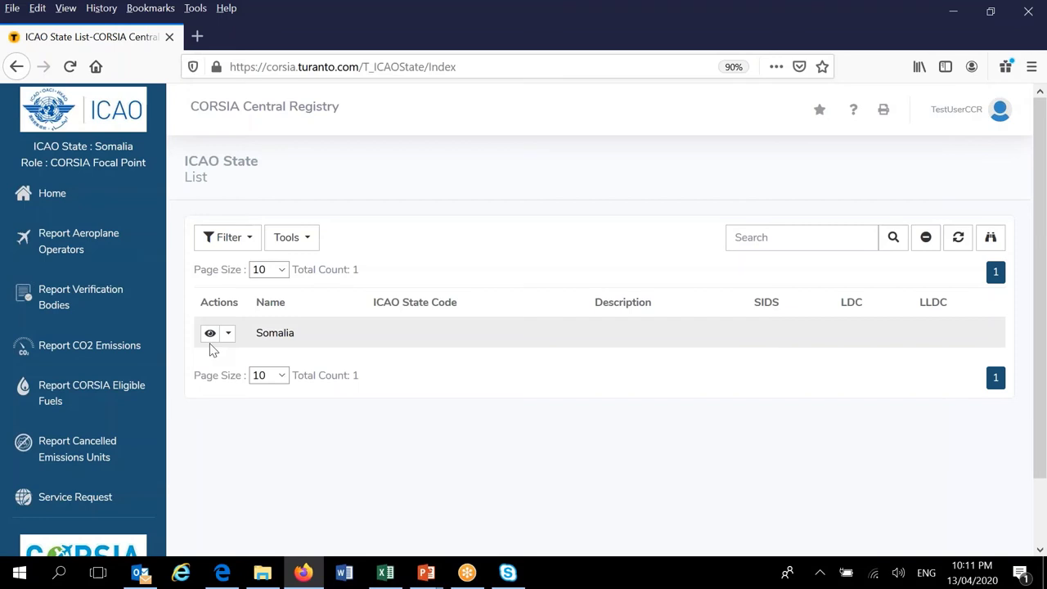
left_click(210, 337)
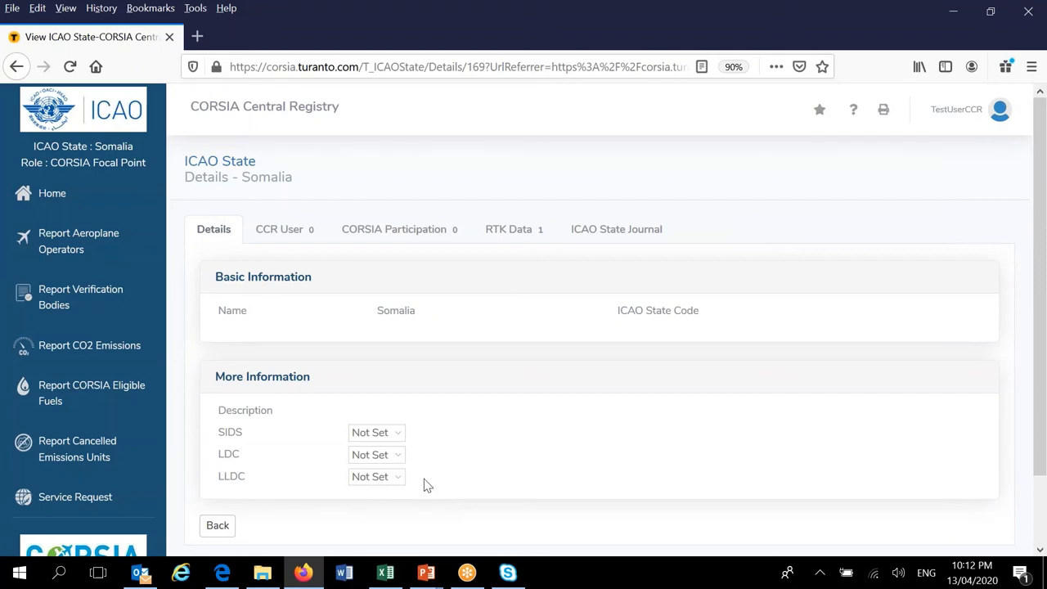
Show Somalia's CCR User tab, which lists 0 users
left_click(287, 232)
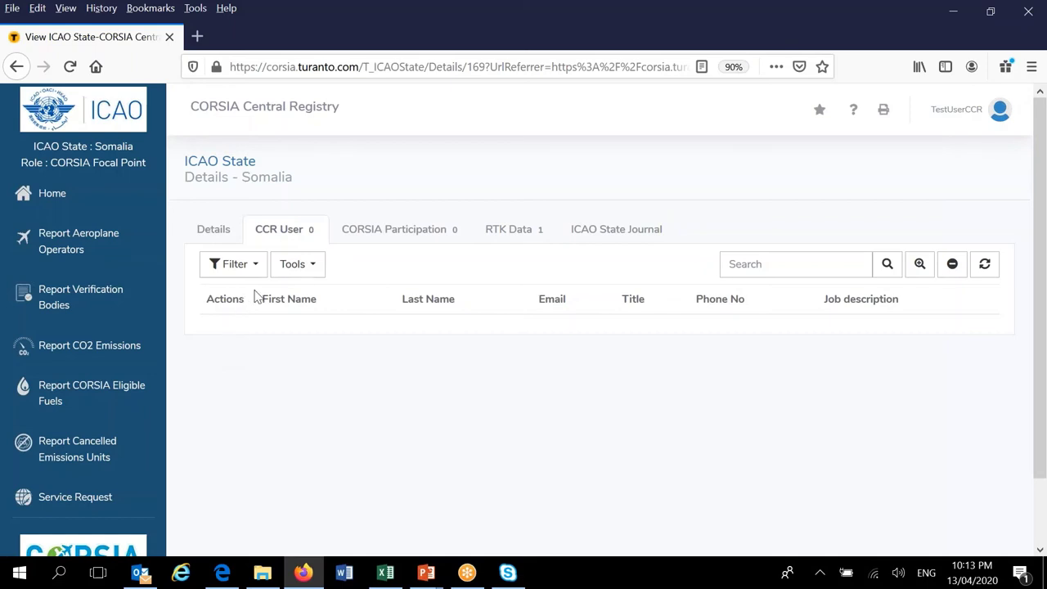
Switch to Somalia's CORSIA Participation tab, which has 0 entries
left_click(414, 233)
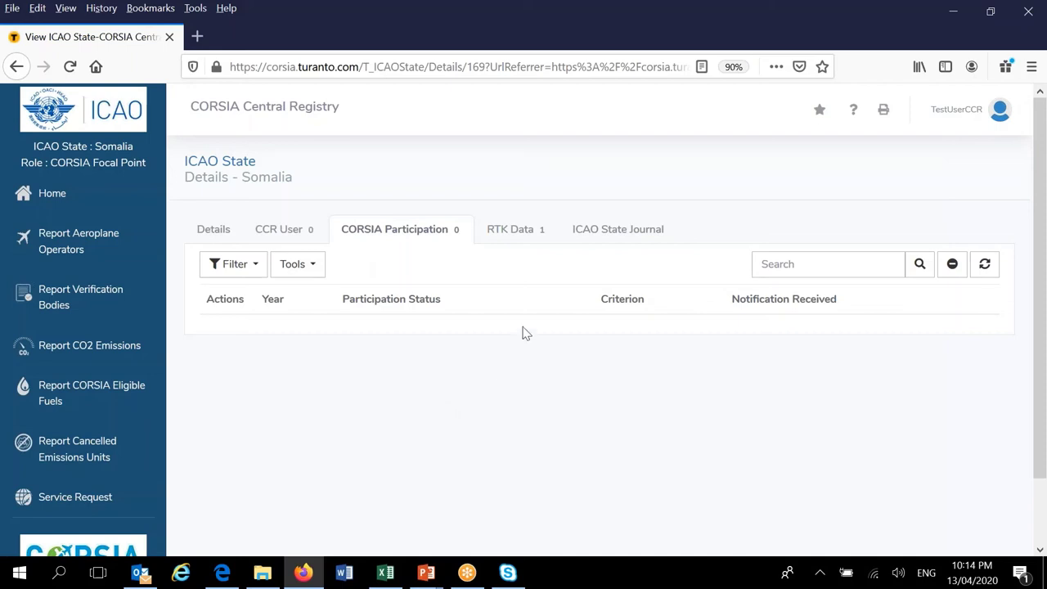
Switch to Somalia's RTK Data tab showing the 2018 record of 0.2 million RTK
left_click(513, 234)
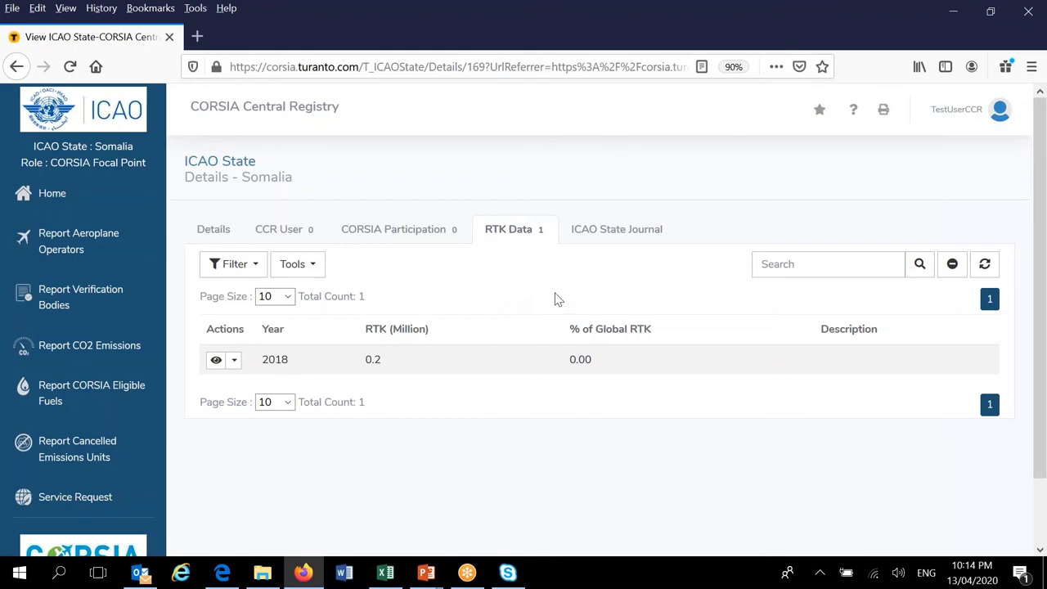
Open Somalia's ICAO State Journal and scroll through its 31 entries to the page-size control
left_click(624, 237)
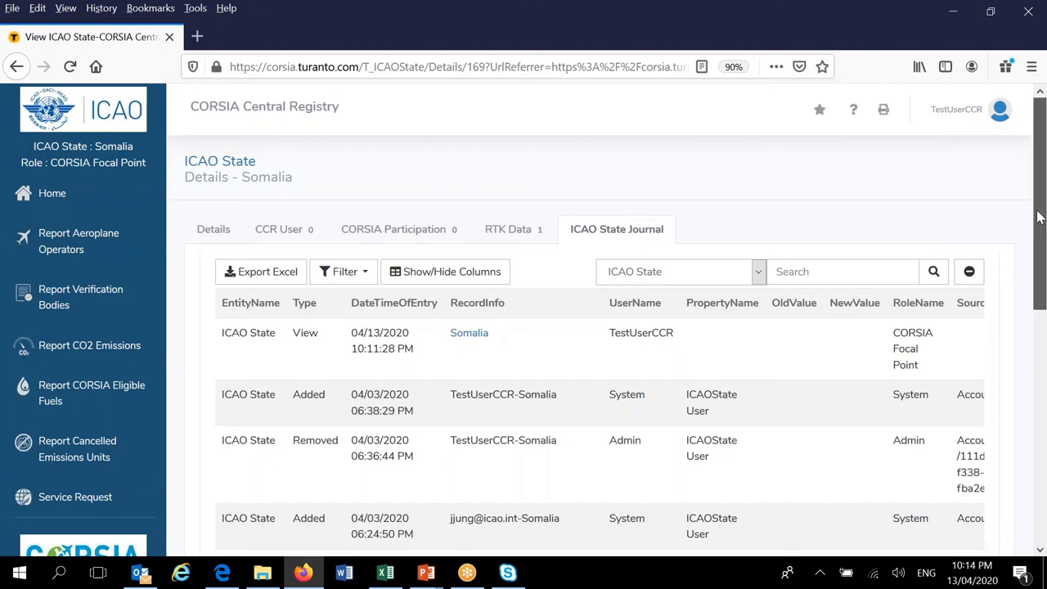
left_click_drag(1039, 222, 1039, 227)
scroll(1037, 228, "down", 1)
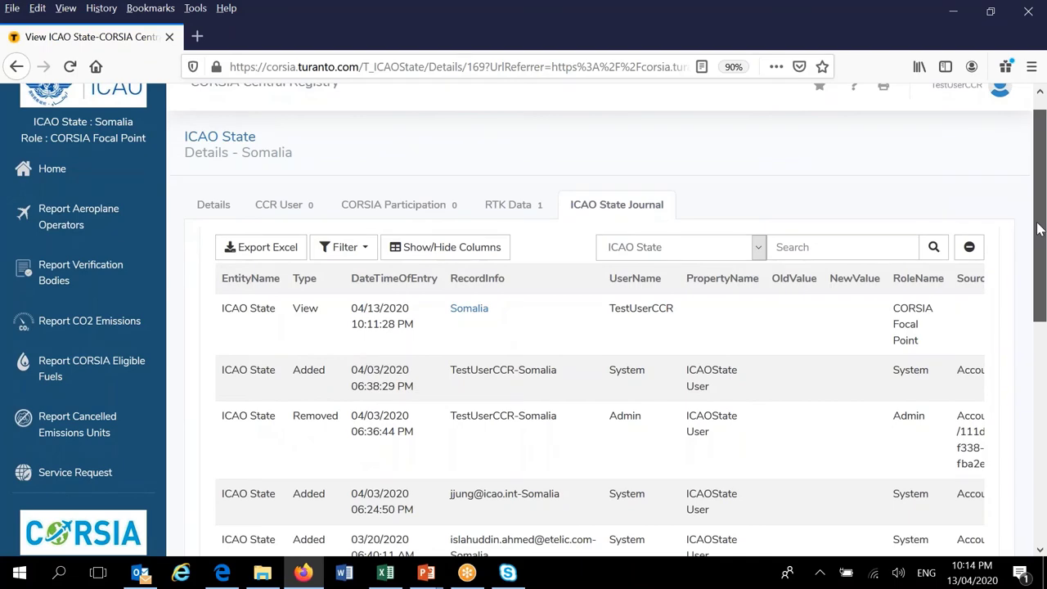
left_click_drag(1038, 229, 1036, 195)
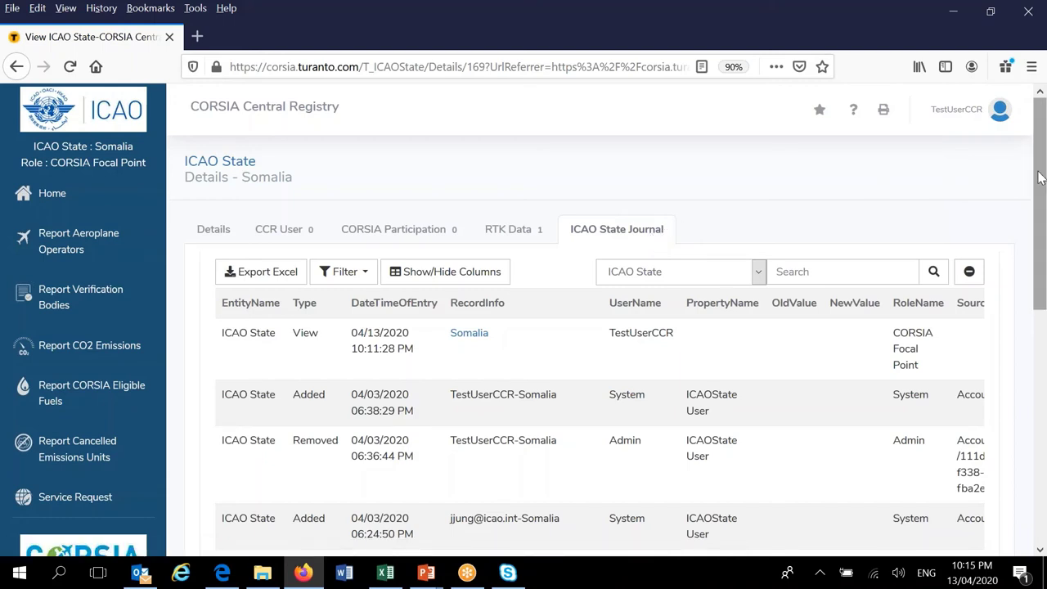
left_click_drag(1040, 177, 1041, 411)
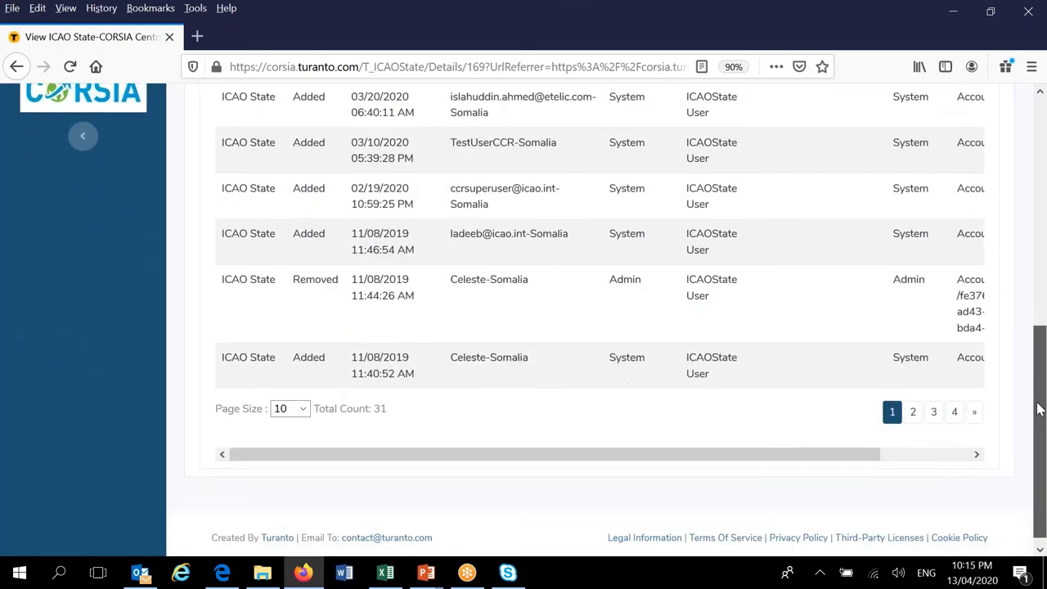
left_click(302, 409)
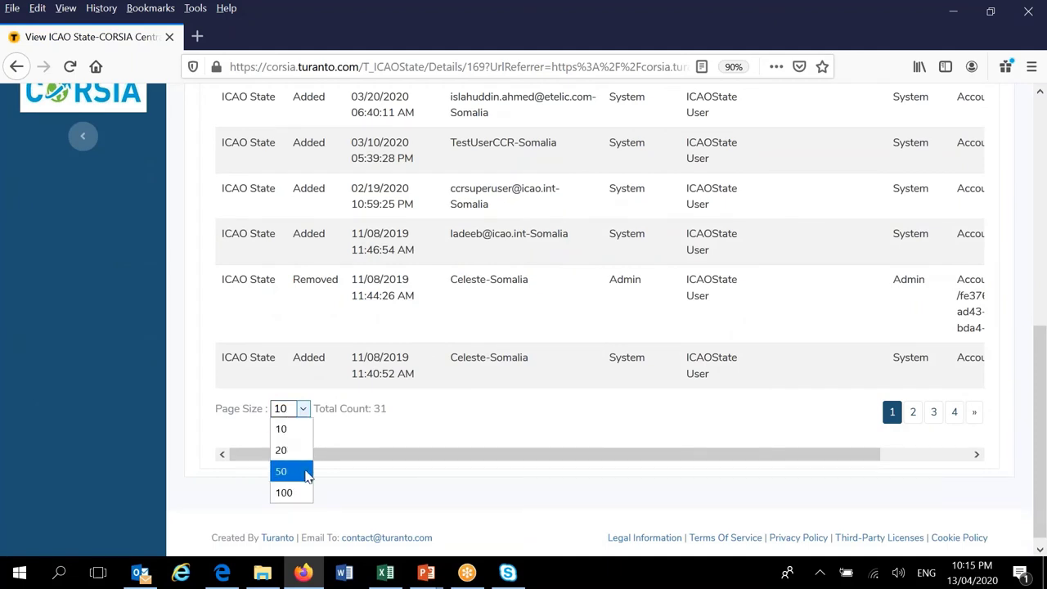
Set the journal page size to 50 and scroll to see all 31 entries
left_click(281, 472)
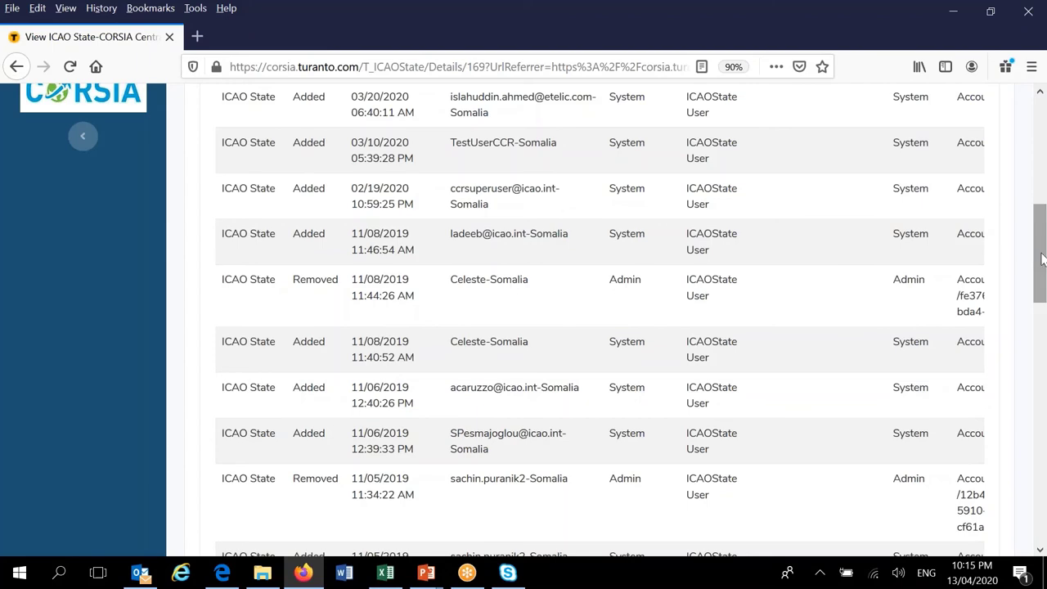
left_click_drag(1042, 263, 1043, 517)
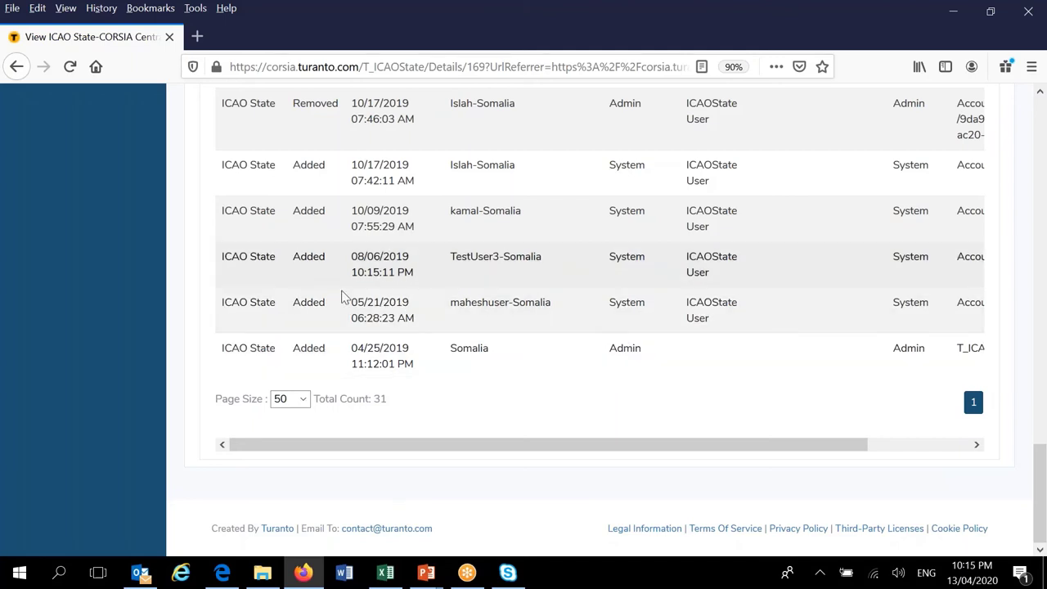
left_click(1041, 95)
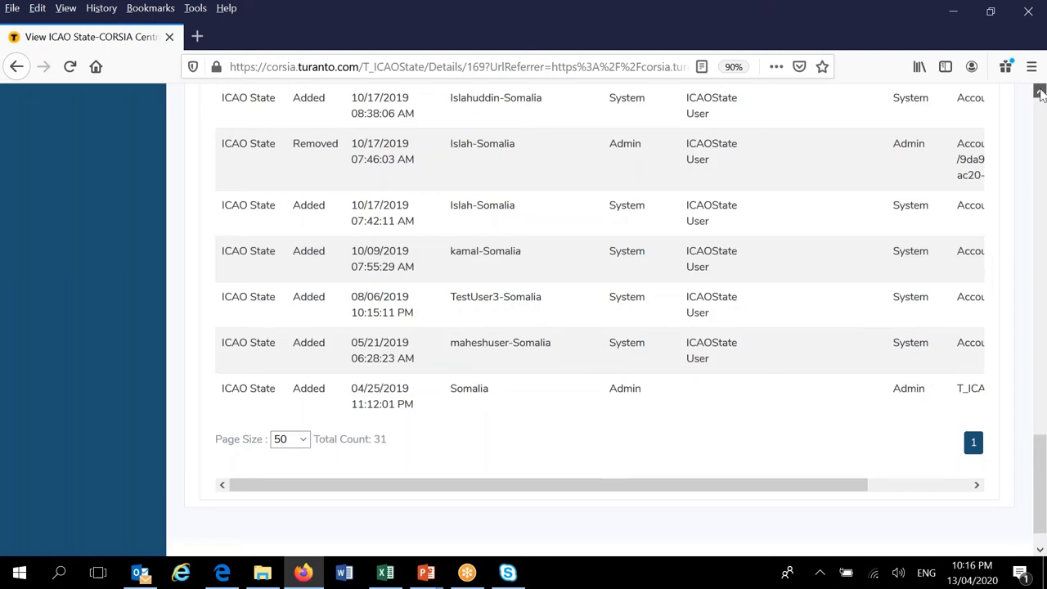
left_click(1041, 95)
left_click(1041, 94)
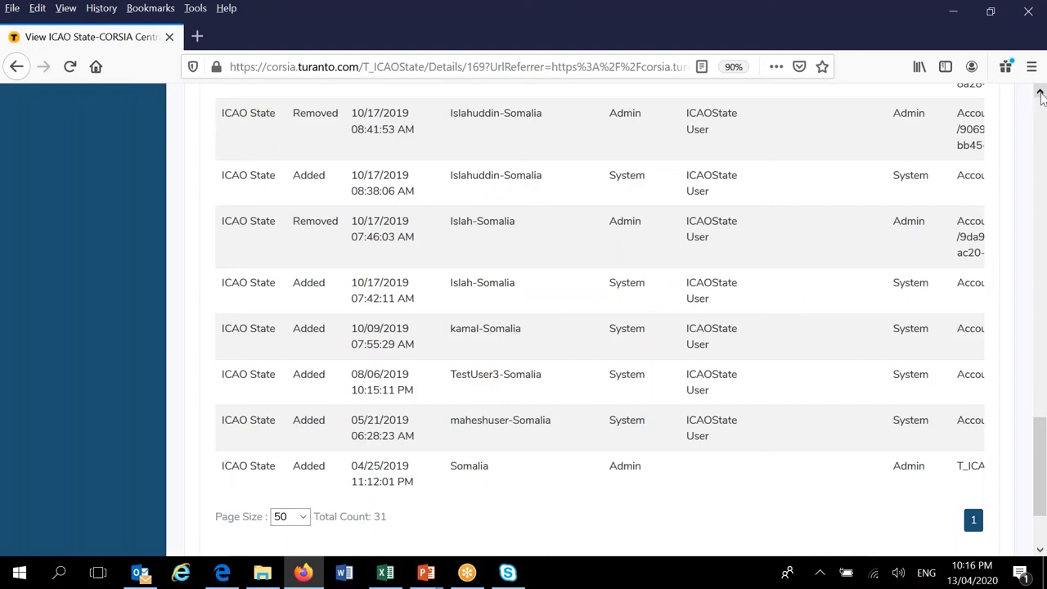
left_click(1041, 94)
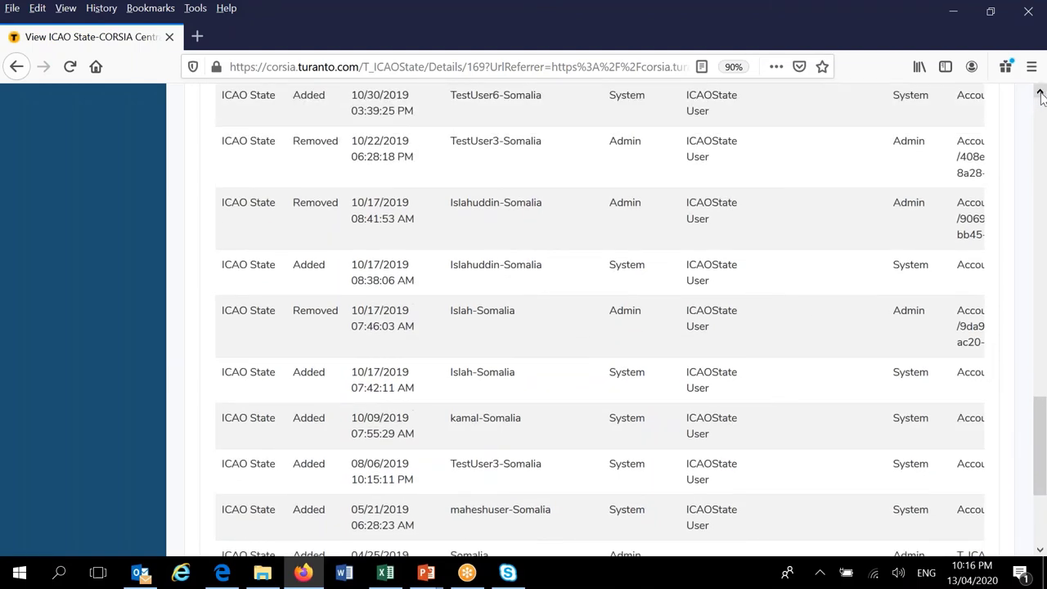
left_click(1041, 94)
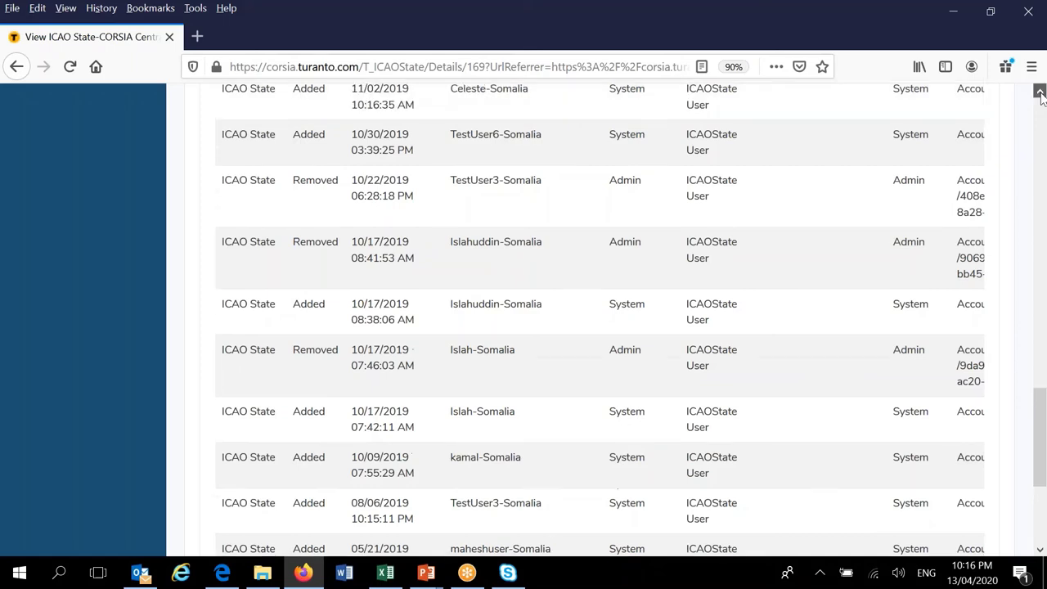
left_click(1041, 95)
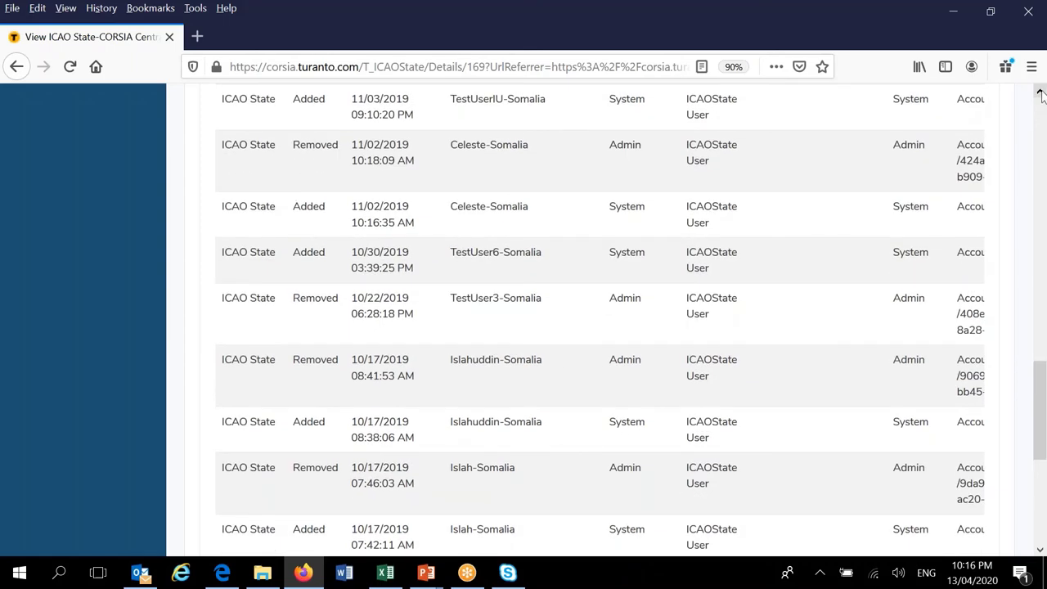
left_click(1041, 94)
left_click(1041, 94)
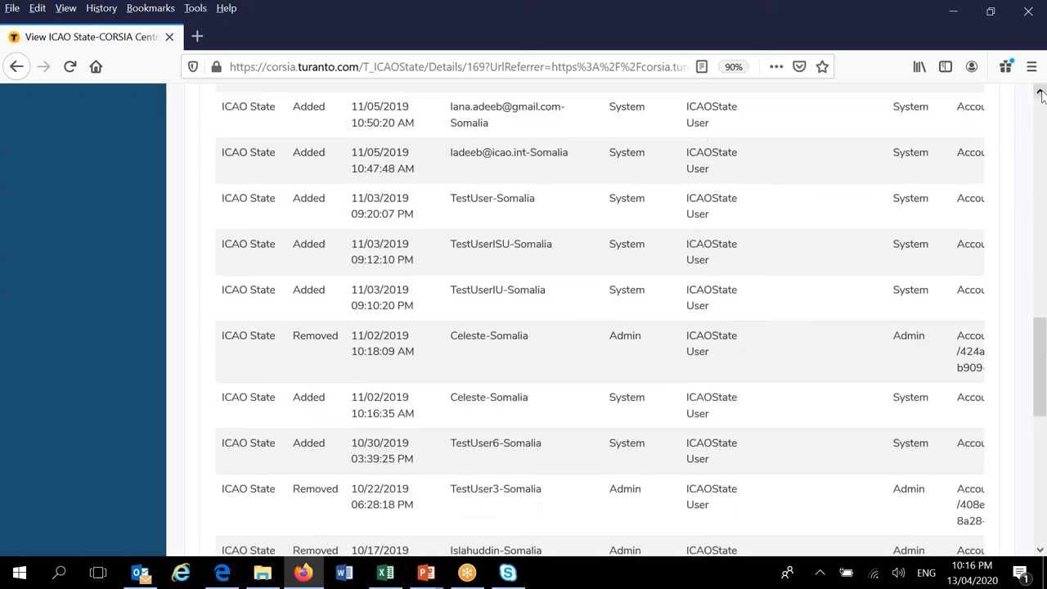
left_click(1040, 94)
left_click(1040, 94)
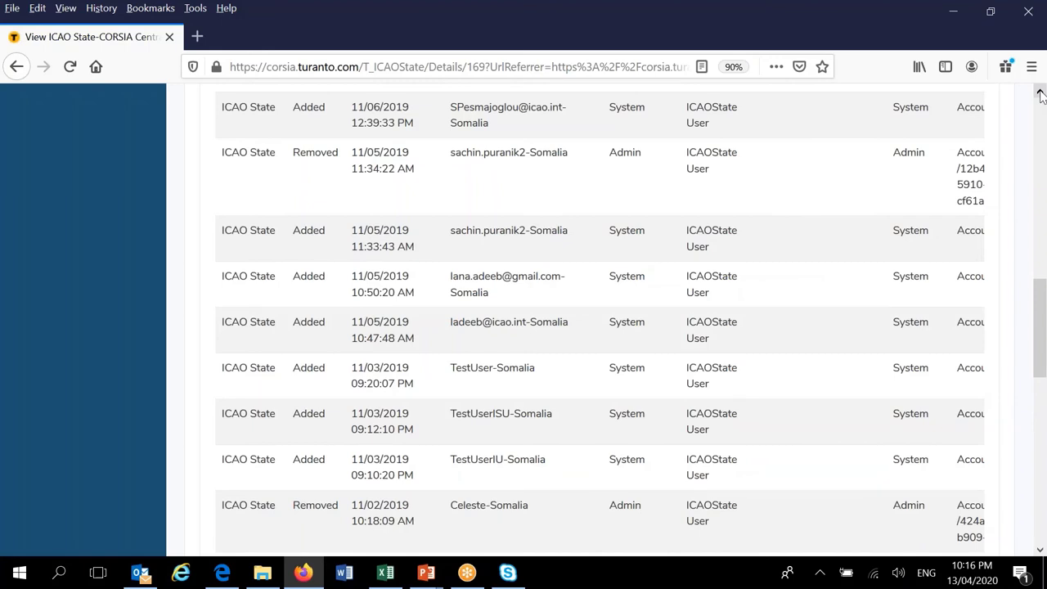
left_click(1041, 96)
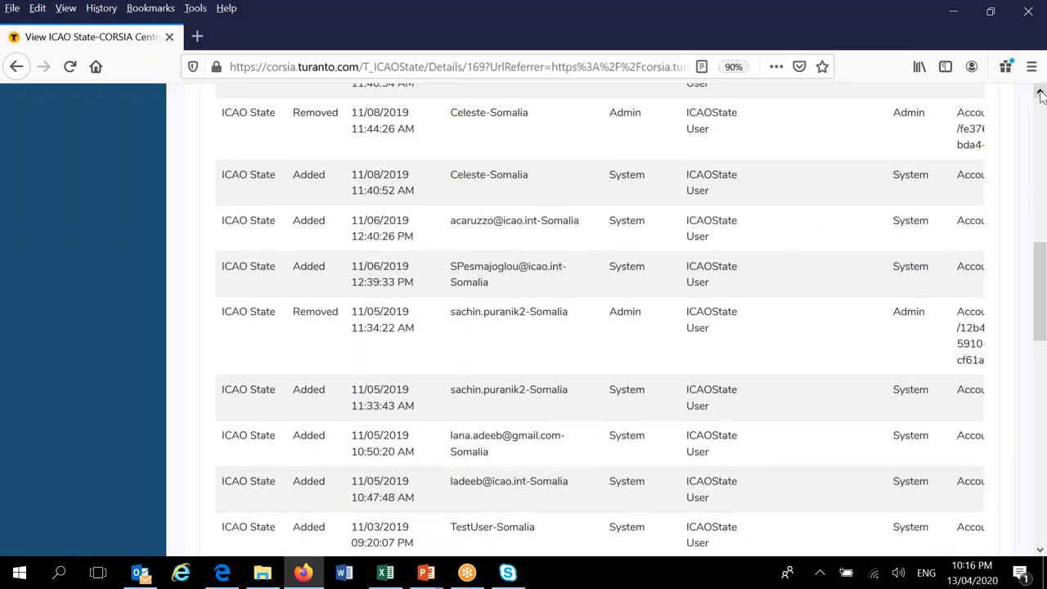
left_click(1041, 96)
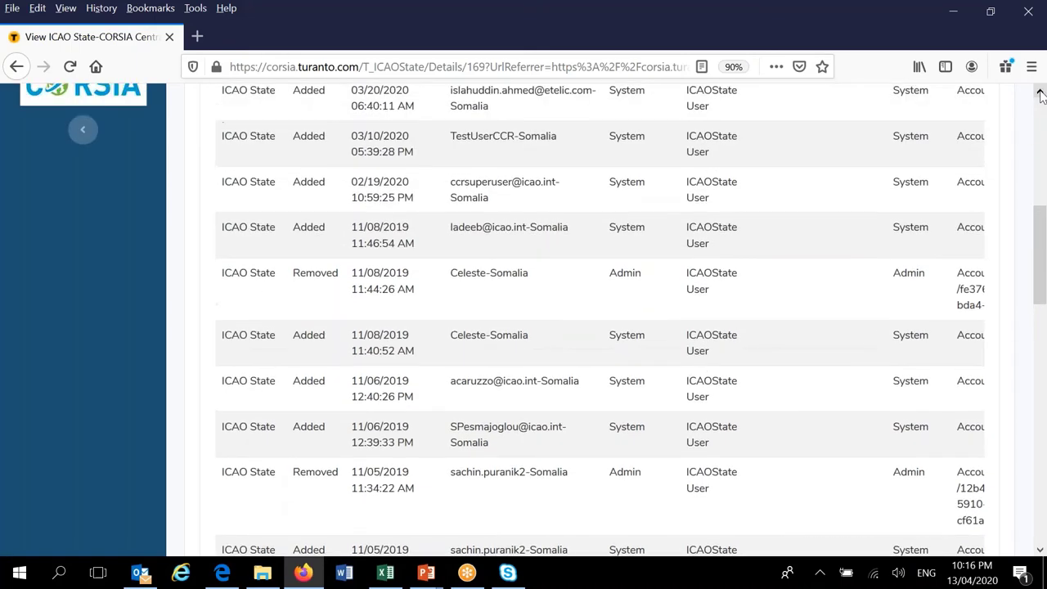
left_click(1041, 95)
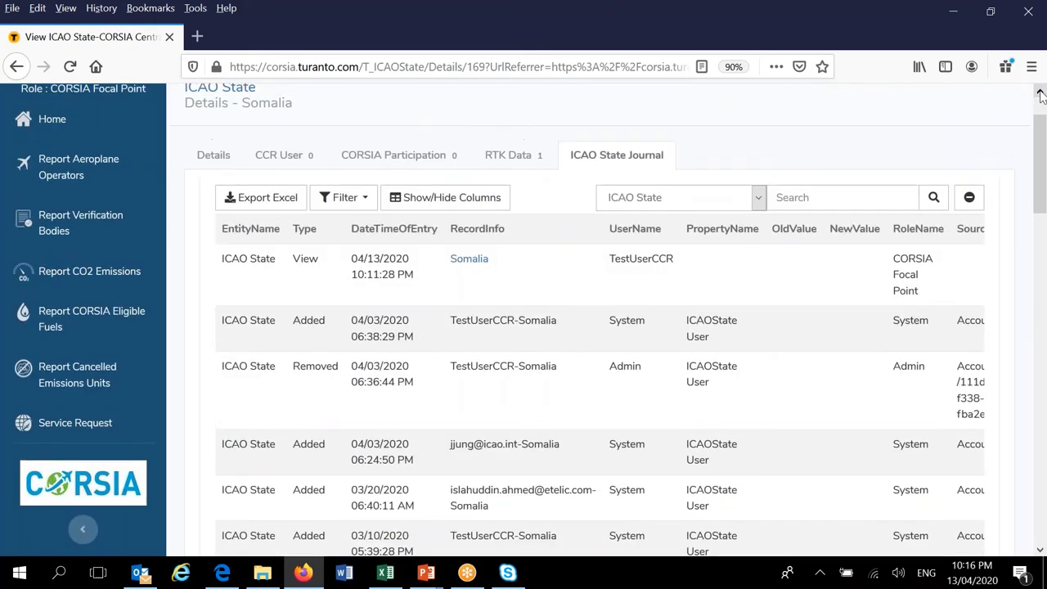
left_click(1041, 96)
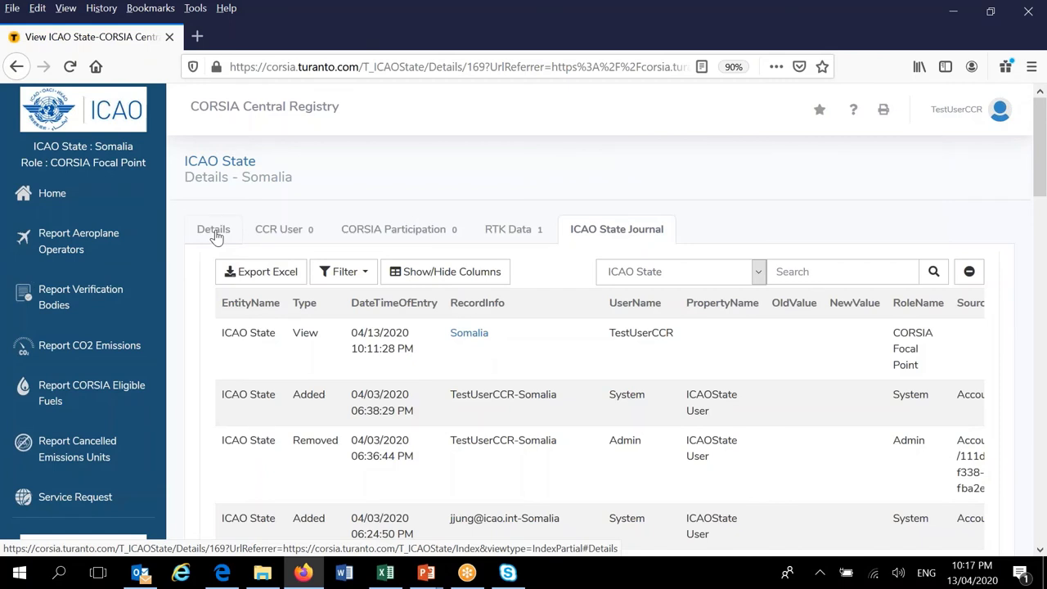
Review Somalia's Details tab, then go back to the Home dashboard
left_click(214, 232)
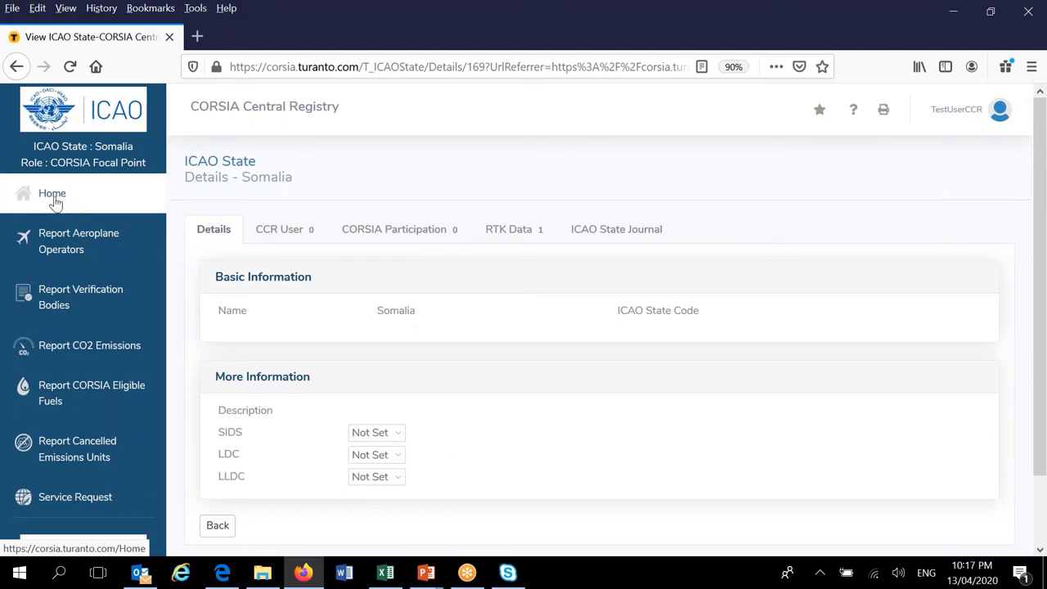
left_click(52, 196)
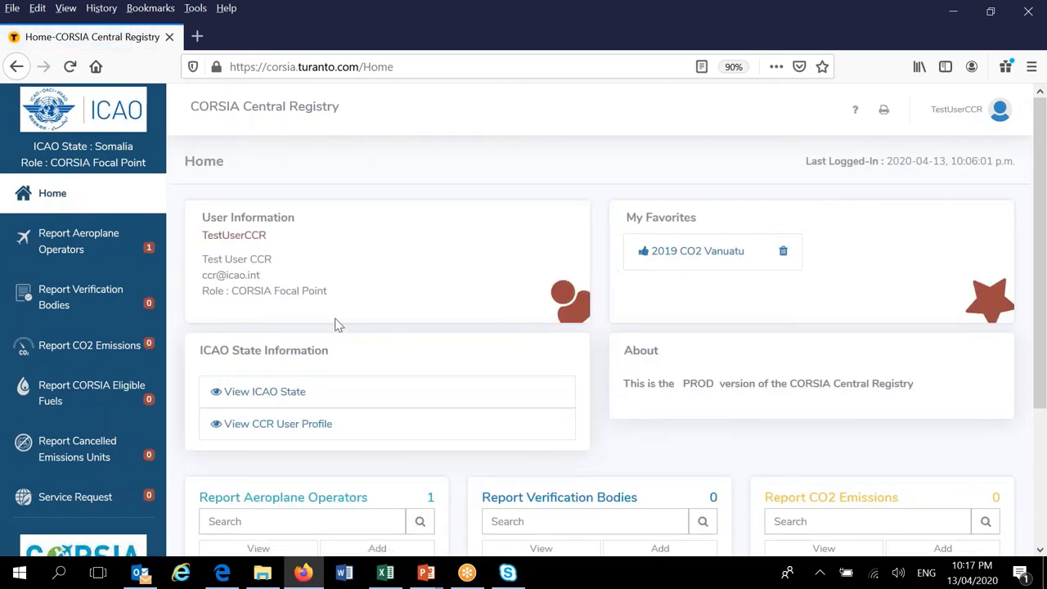
Open View CCR User Profile under ICAO State Information to see its empty user list
scroll(336, 325, "down", 2)
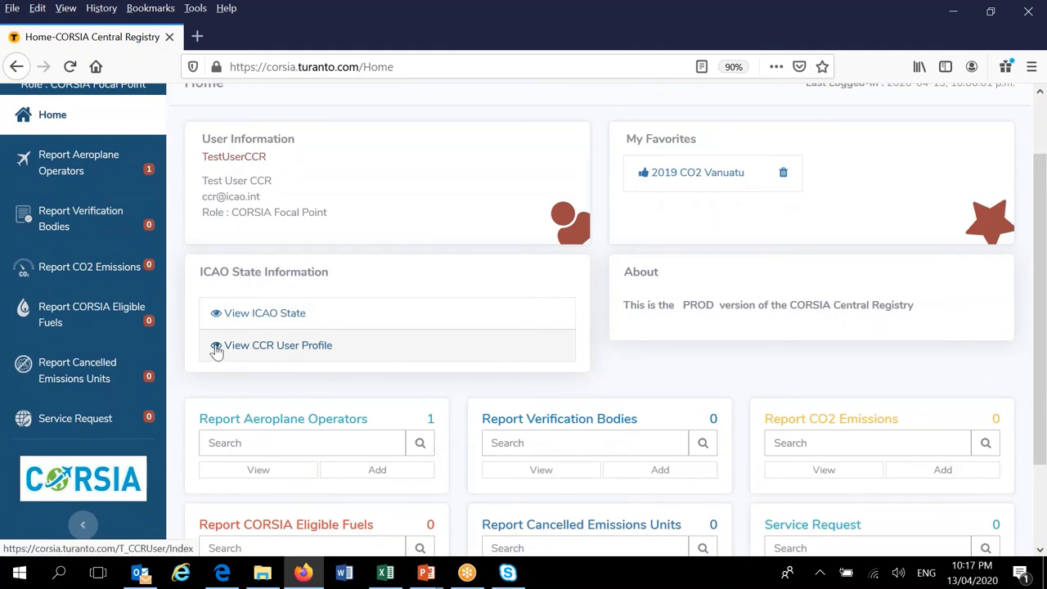
left_click(216, 347)
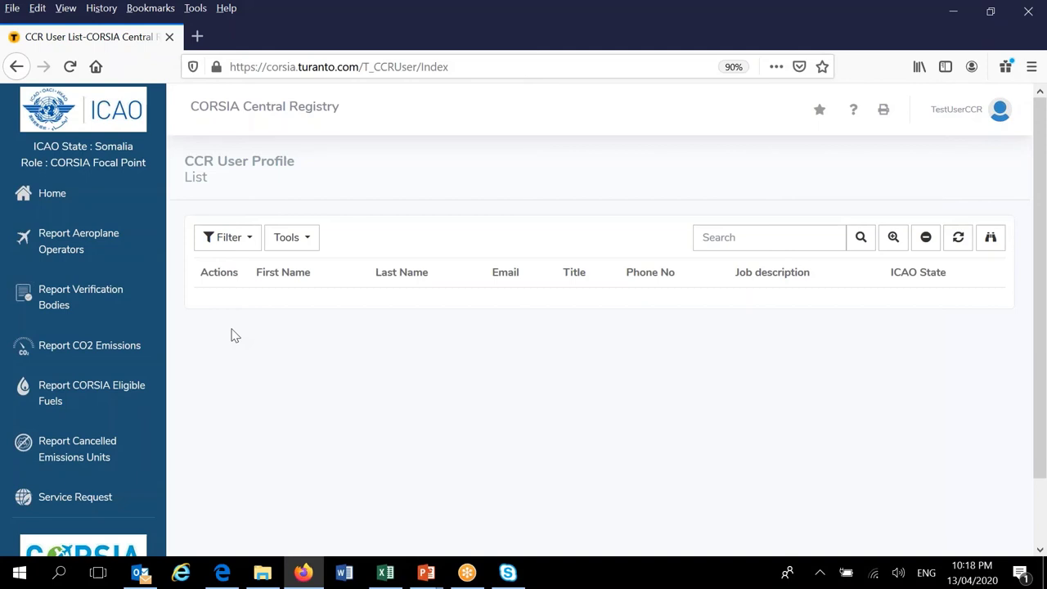
left_click(50, 200)
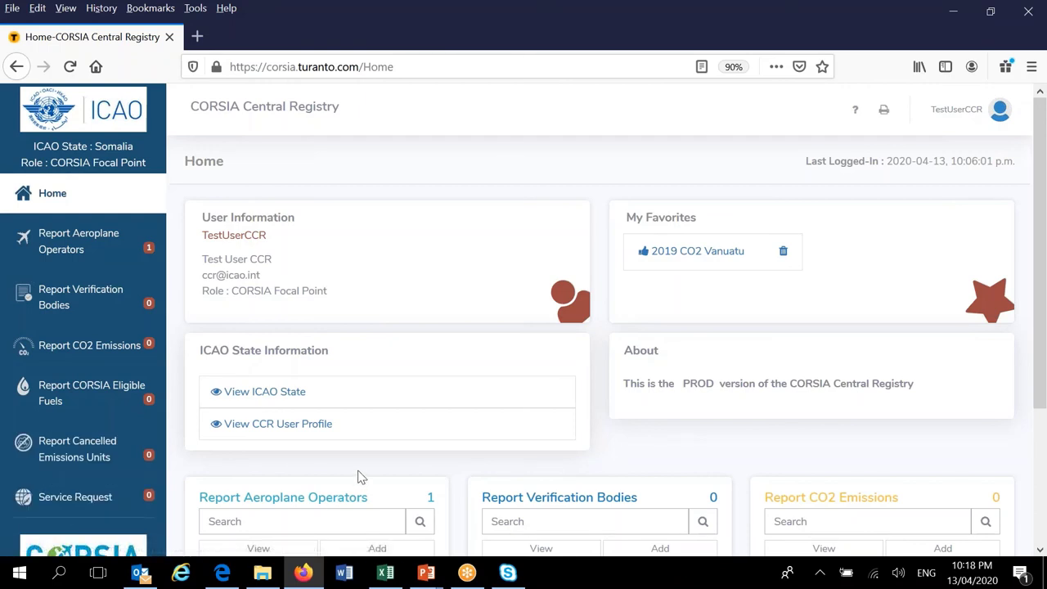
scroll(358, 477, "down", 2)
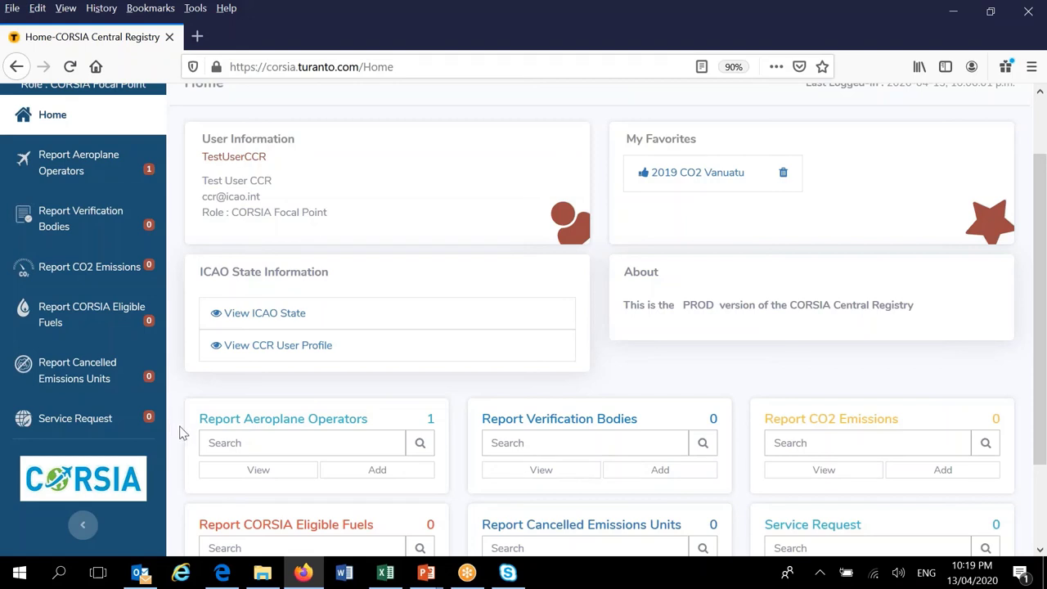
left_click(84, 528)
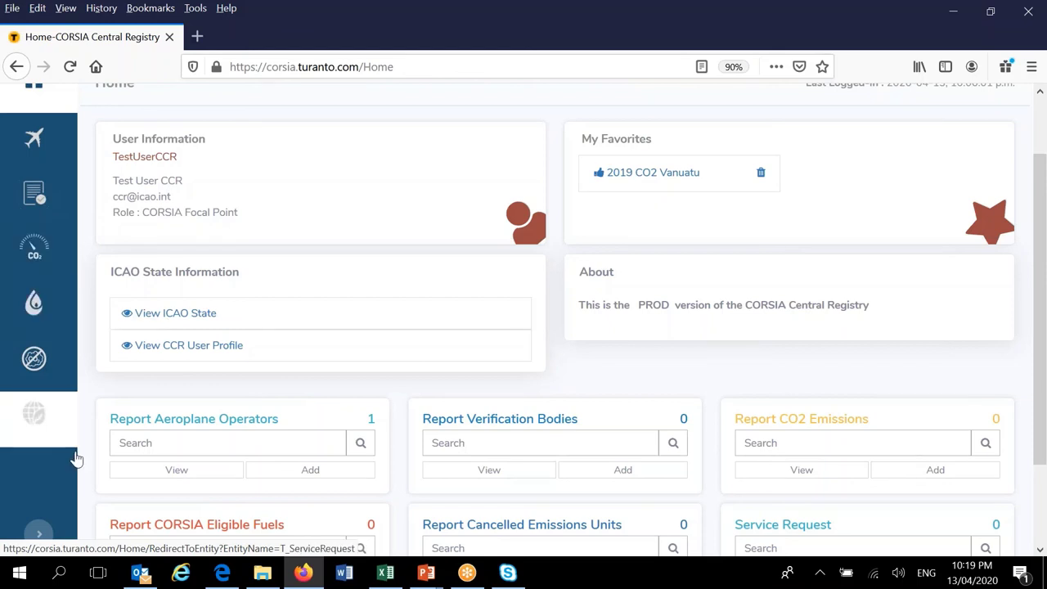
left_click(39, 538)
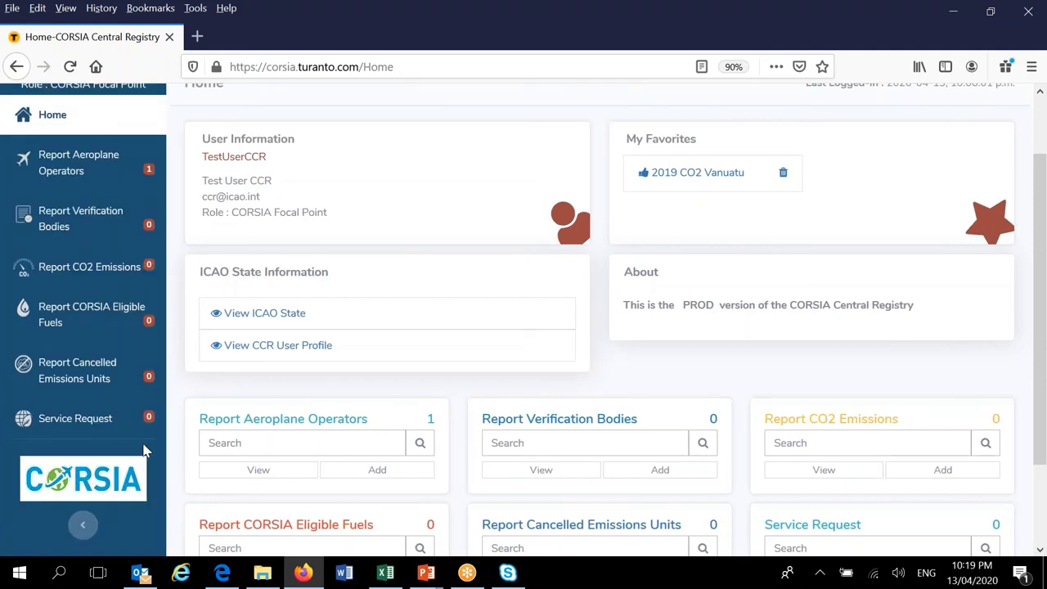
scroll(174, 450, "up", 2)
scroll(175, 450, "down", 3)
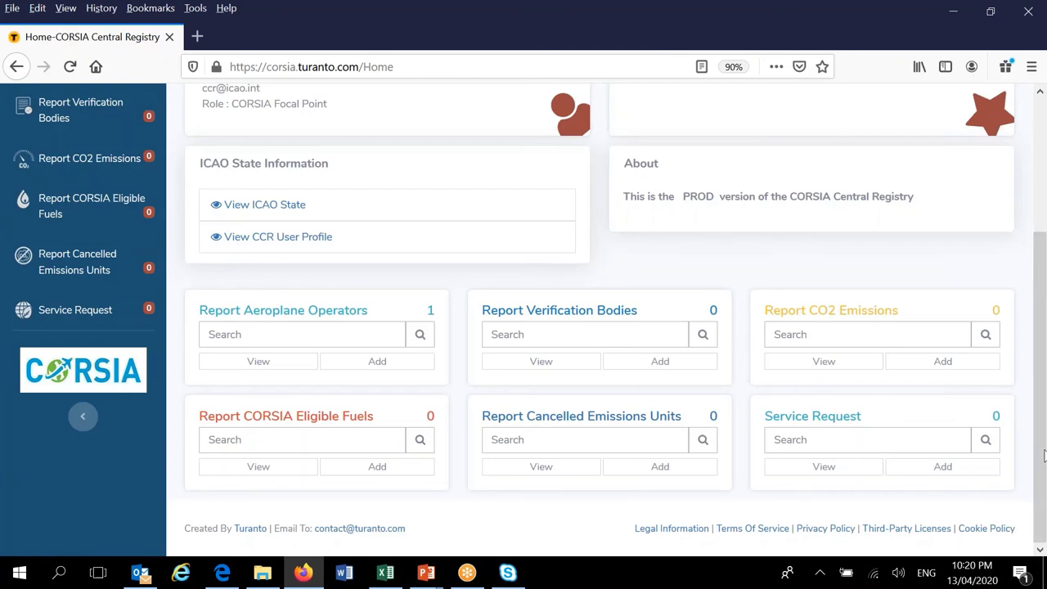
Open Somalia from the ICAO State list and show its RTK Data: 2018, 0.2 million RTK
left_click_drag(1041, 433, 1038, 291)
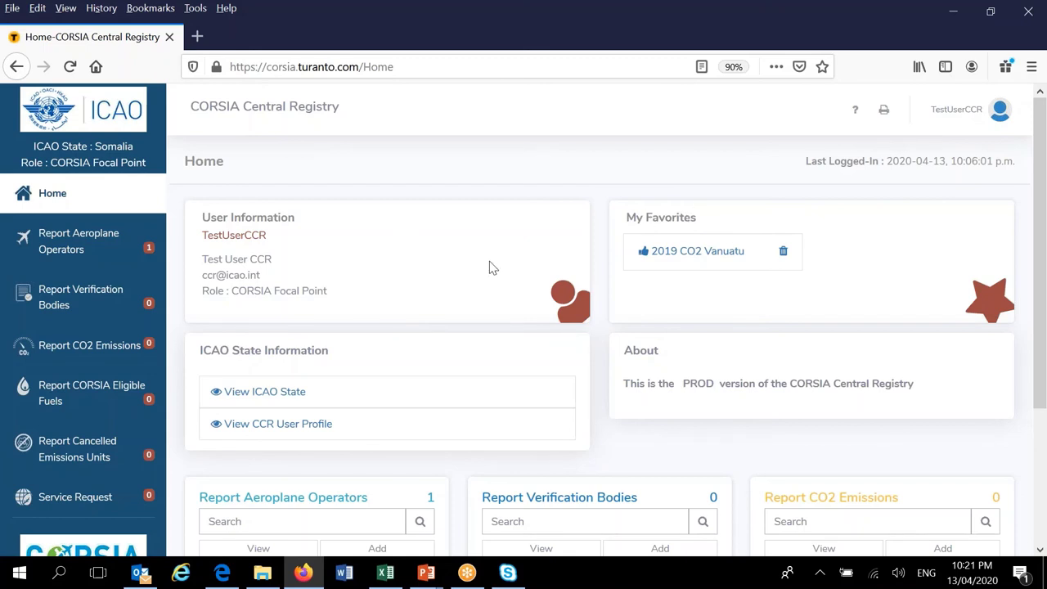
left_click(260, 398)
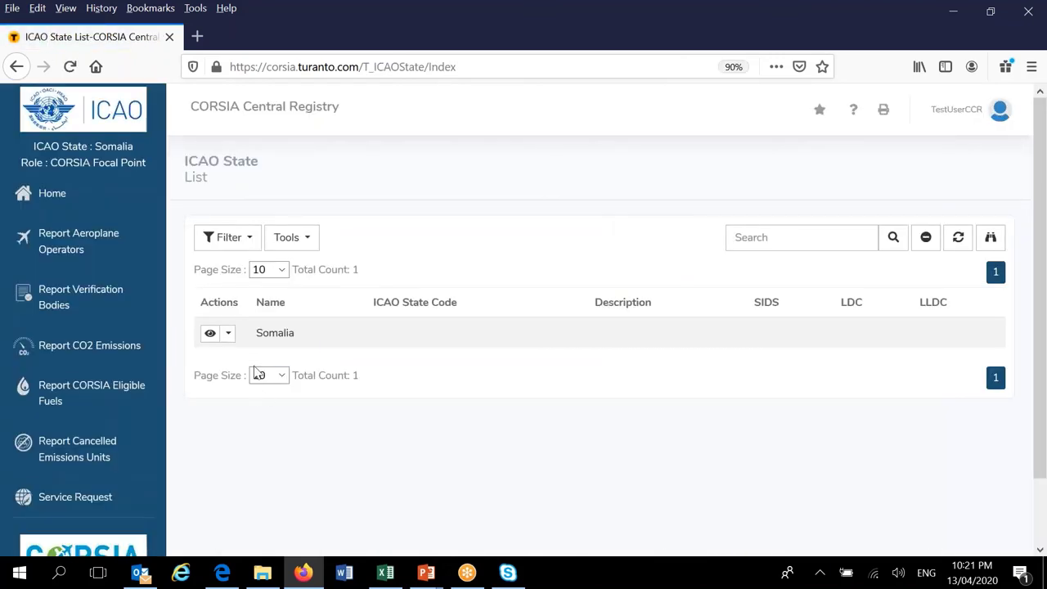
left_click(210, 334)
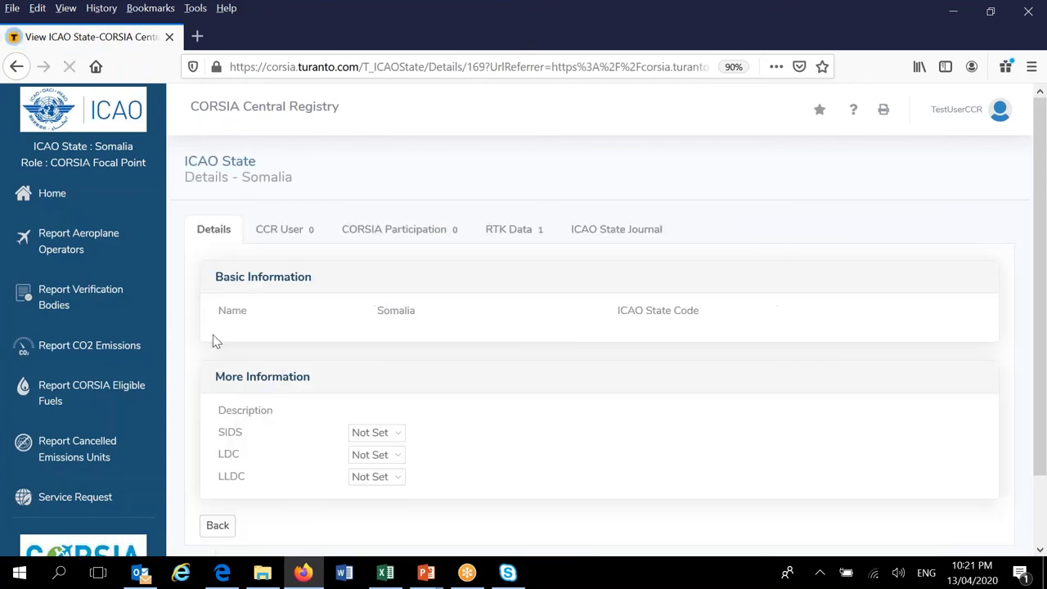
left_click(517, 236)
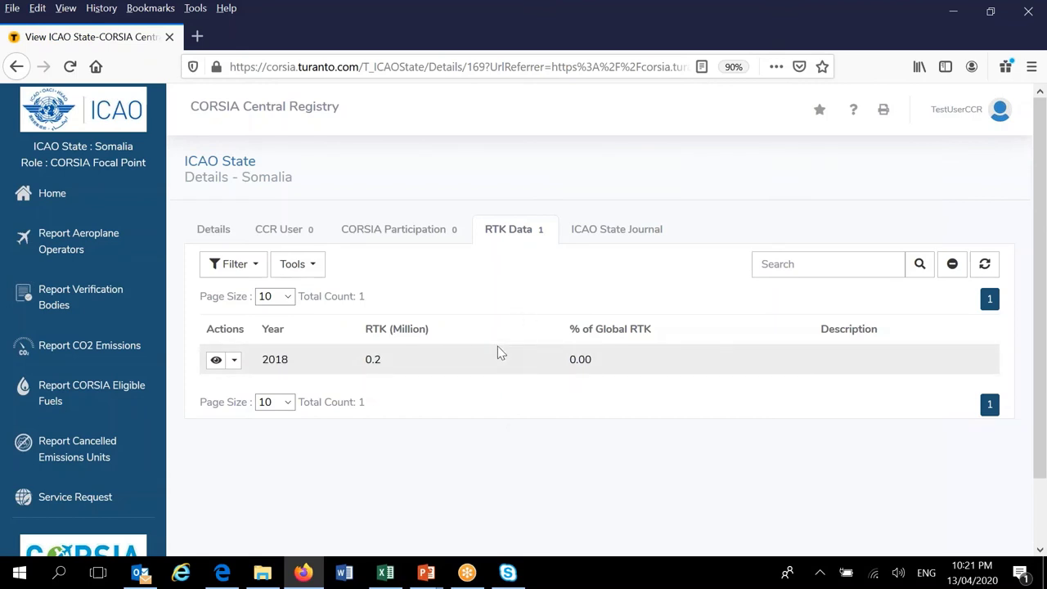
Star Somalia's RTK Data page as a favourite named 'My RTK data', then go back Home
left_click(820, 112)
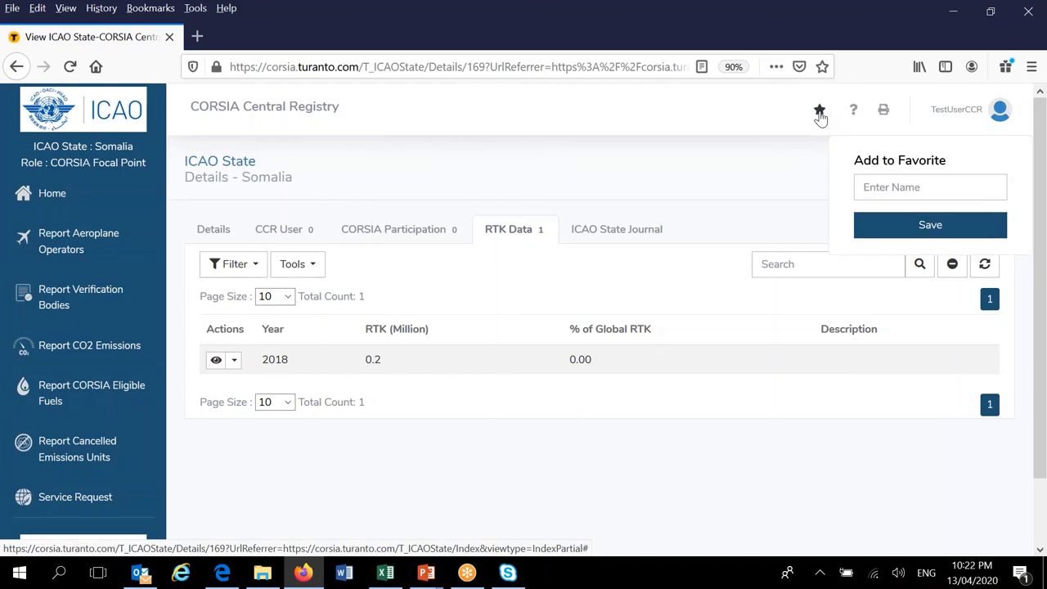
left_click(918, 186)
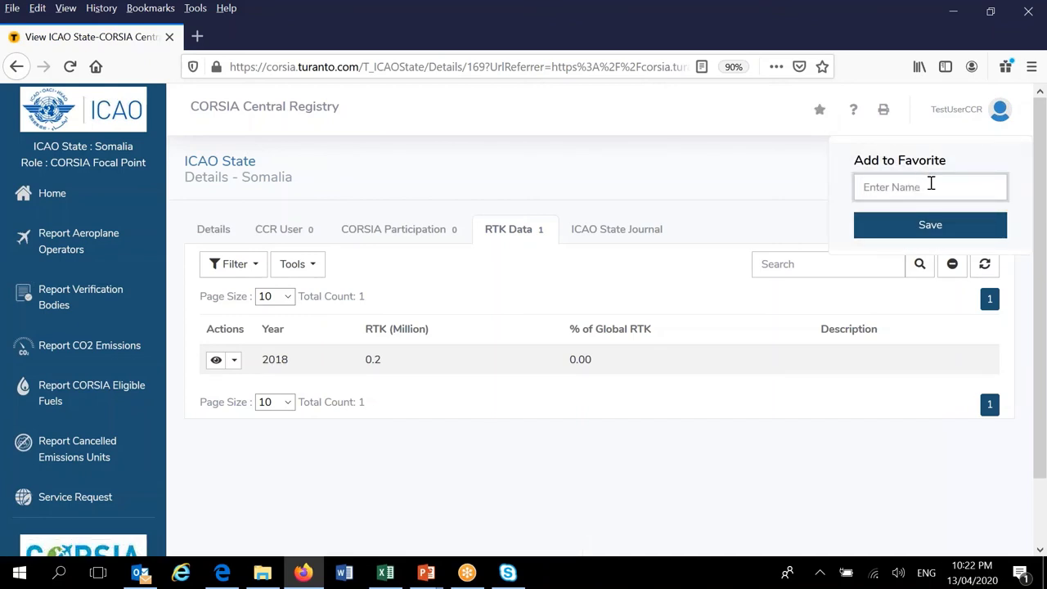
type("My RTK data")
left_click(930, 227)
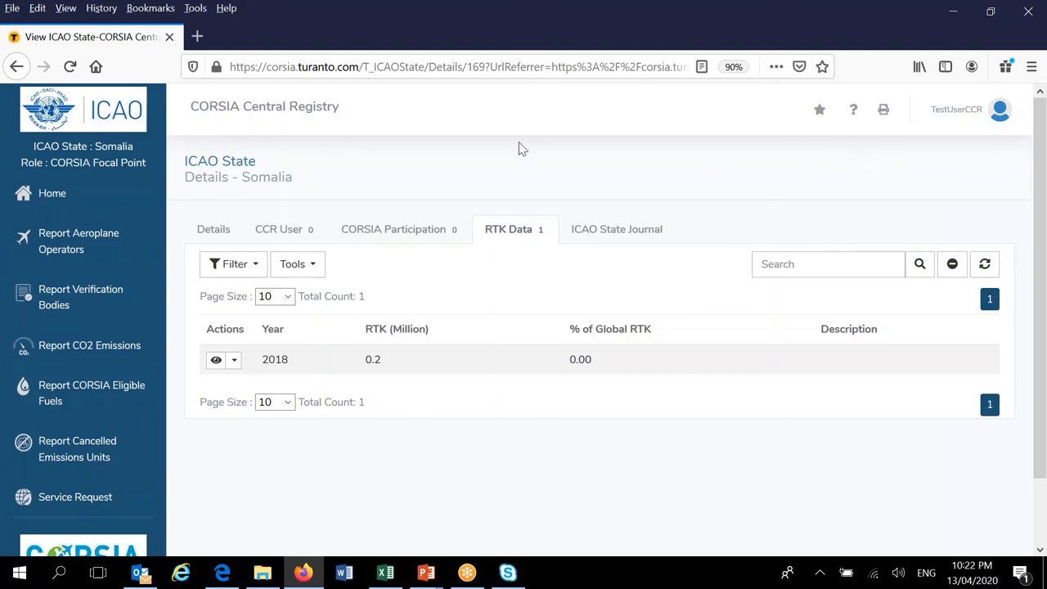
left_click(49, 198)
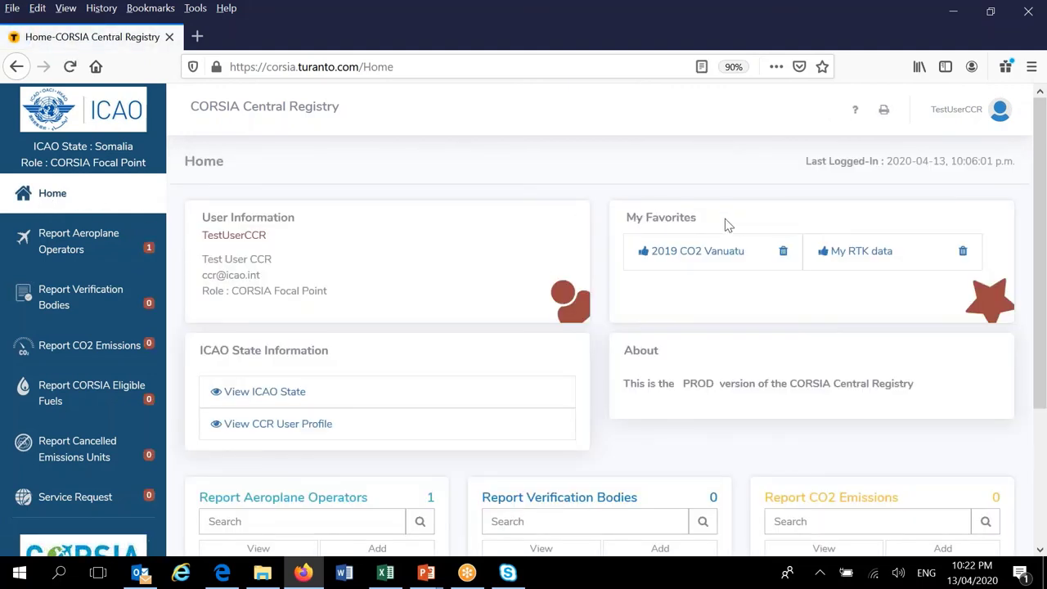
Remove the 2019 CO2 Vanuatu favourite, test that My RTK data opens Somalia's RTK Data, then return Home
left_click(783, 253)
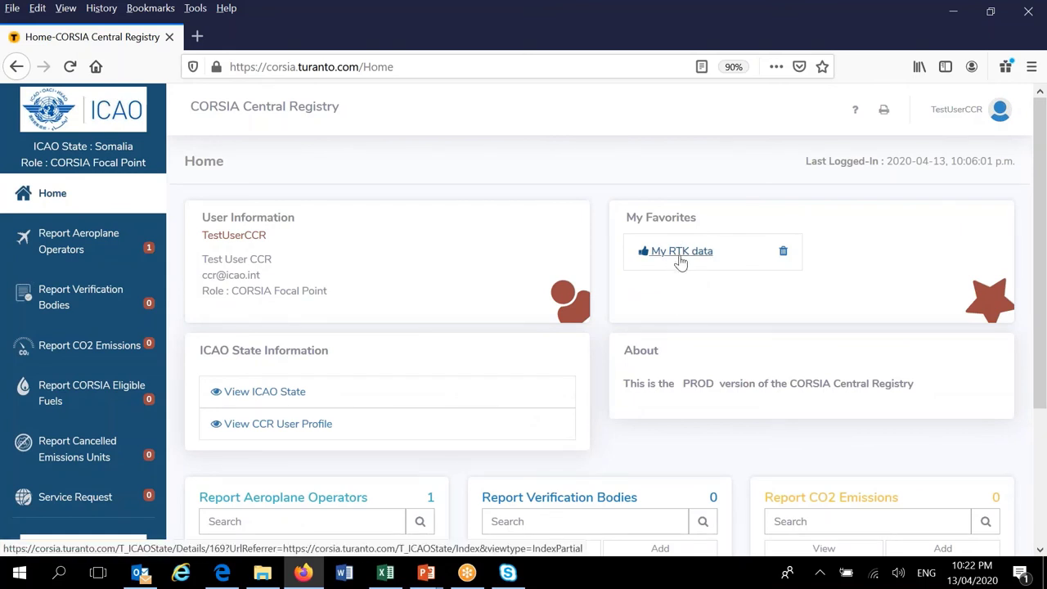
left_click(680, 257)
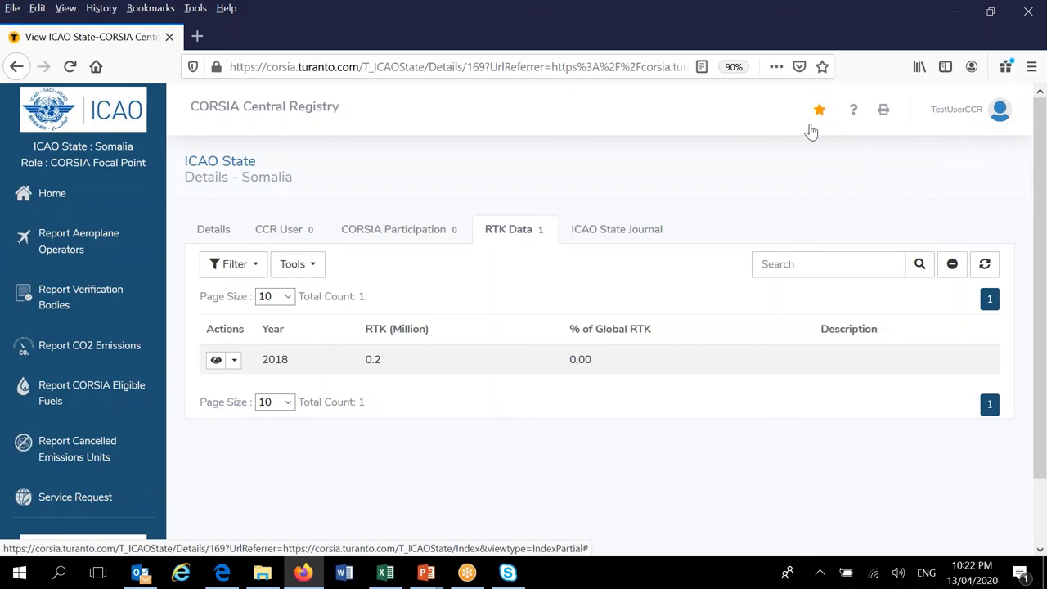
left_click(61, 201)
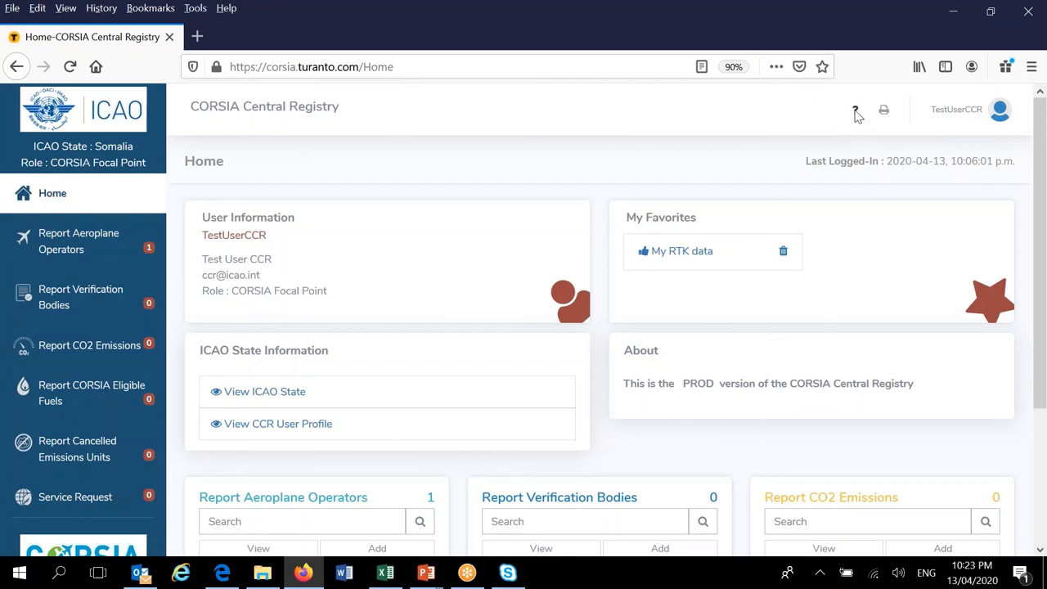
Open Help: Entity List from the header's ? icon, listing CCR User Profile through Report Verification Bodies
left_click(855, 111)
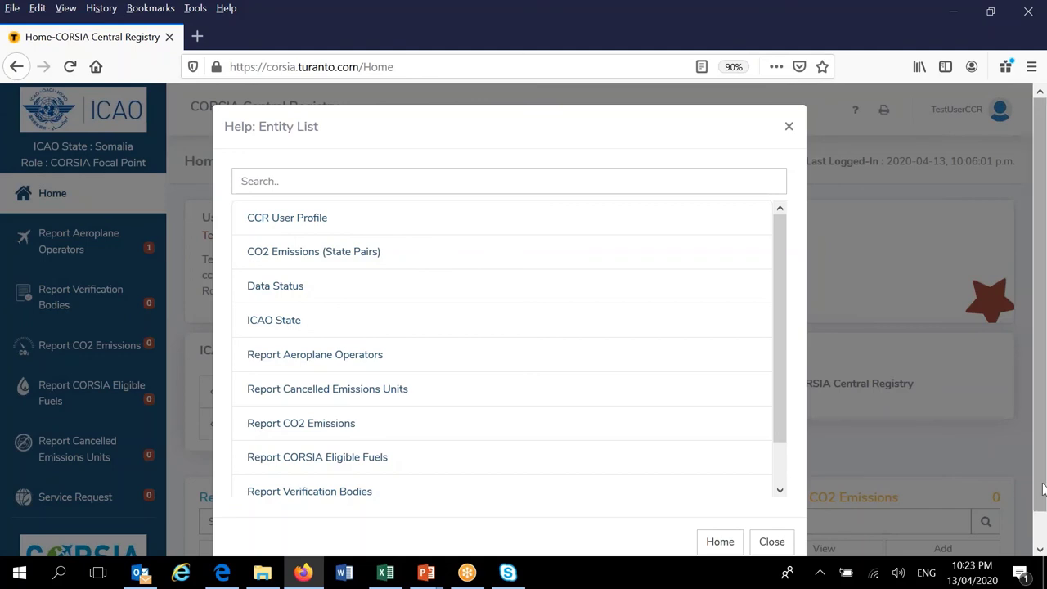
left_click_drag(1040, 491, 1039, 502)
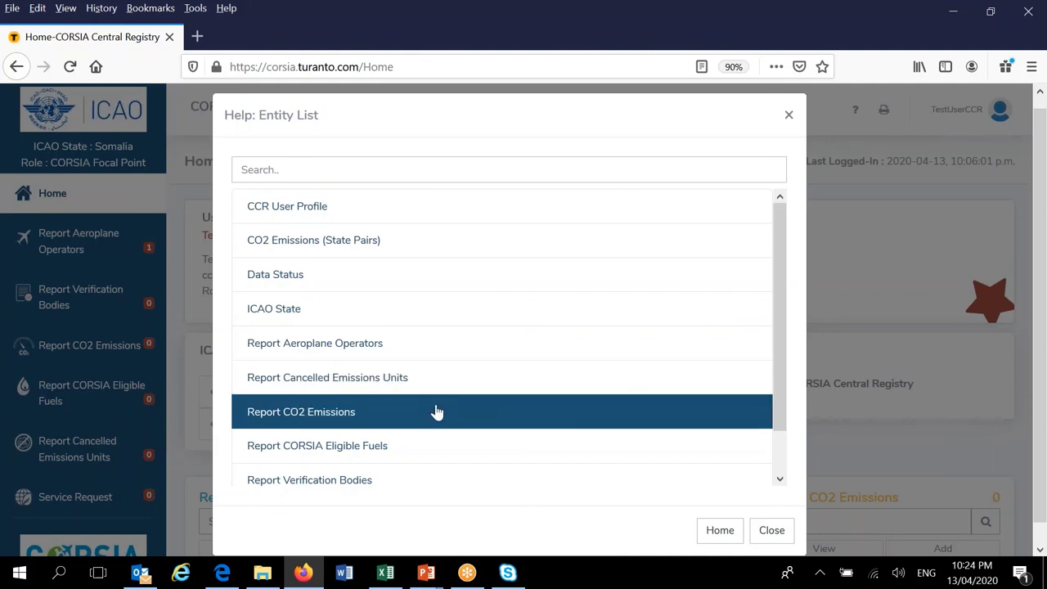
left_click(301, 419)
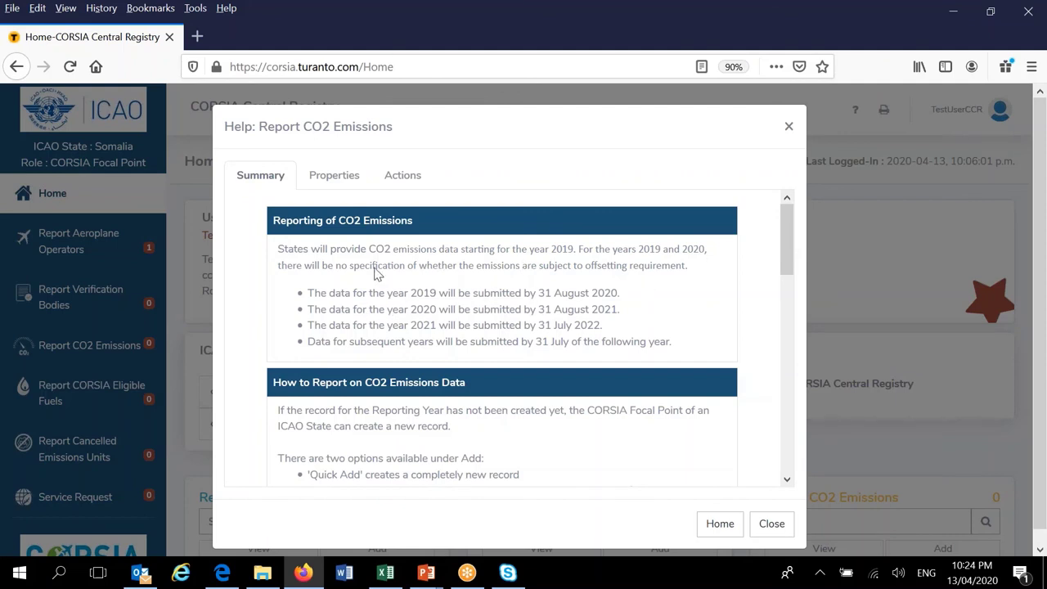
left_click_drag(788, 251, 786, 281)
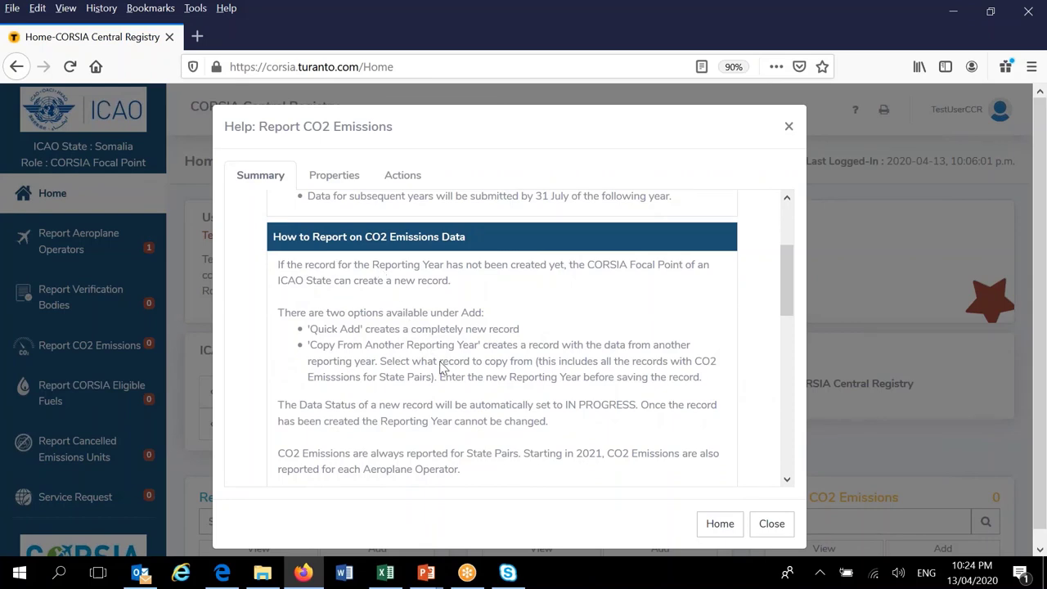
left_click_drag(785, 280, 790, 375)
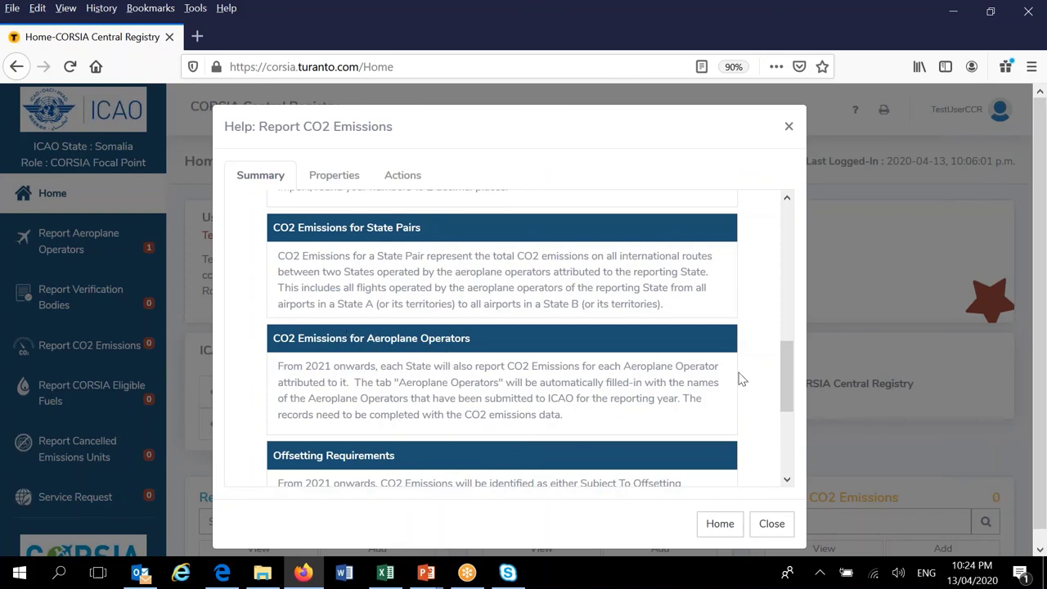
left_click_drag(790, 372, 792, 221)
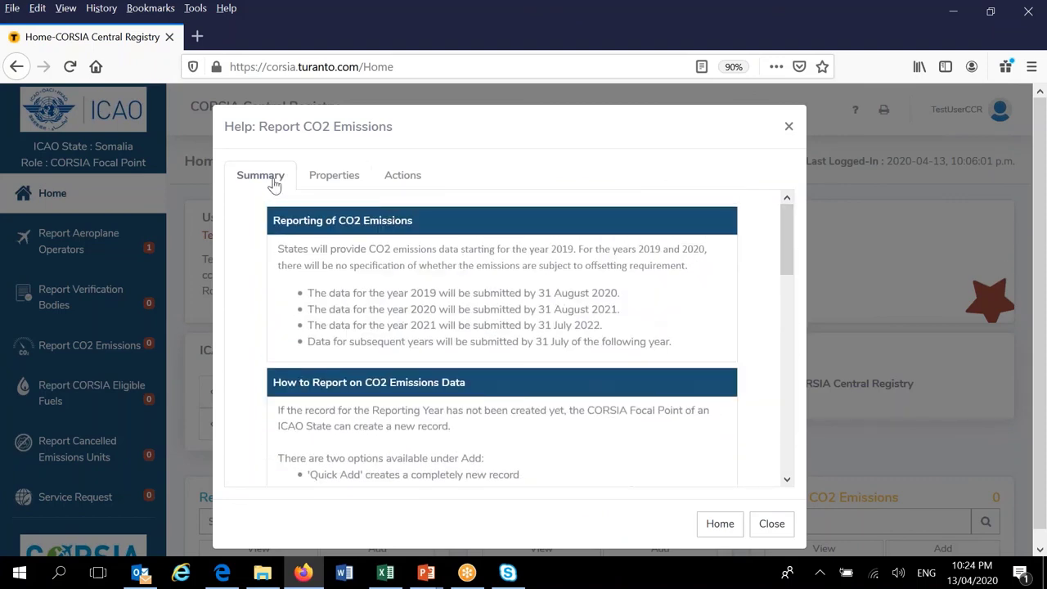
Read the Report CO2 Emissions Properties help, then its Actions help through UnlockData, ReleaseData and LockData
left_click(340, 183)
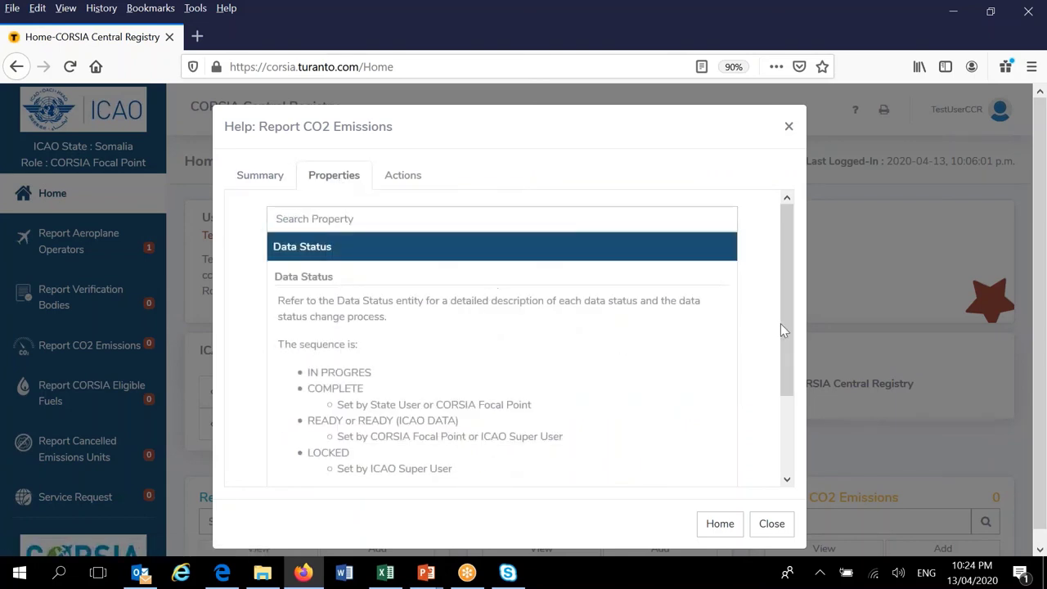
left_click_drag(786, 315, 789, 329)
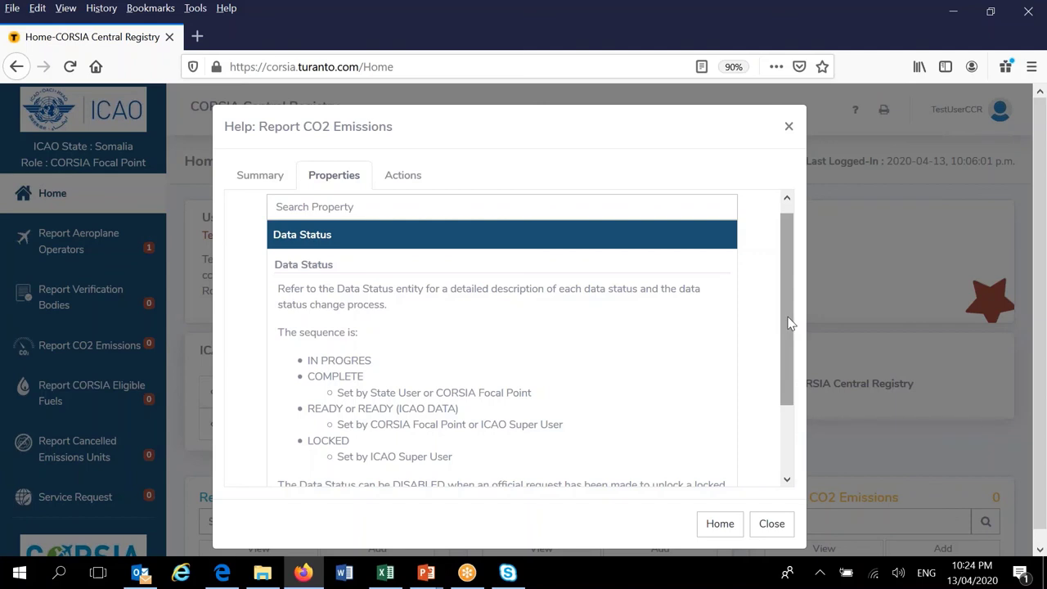
mouse_move(789, 321)
left_mouse_down()
mouse_move(791, 379)
mouse_move(790, 303)
left_mouse_up()
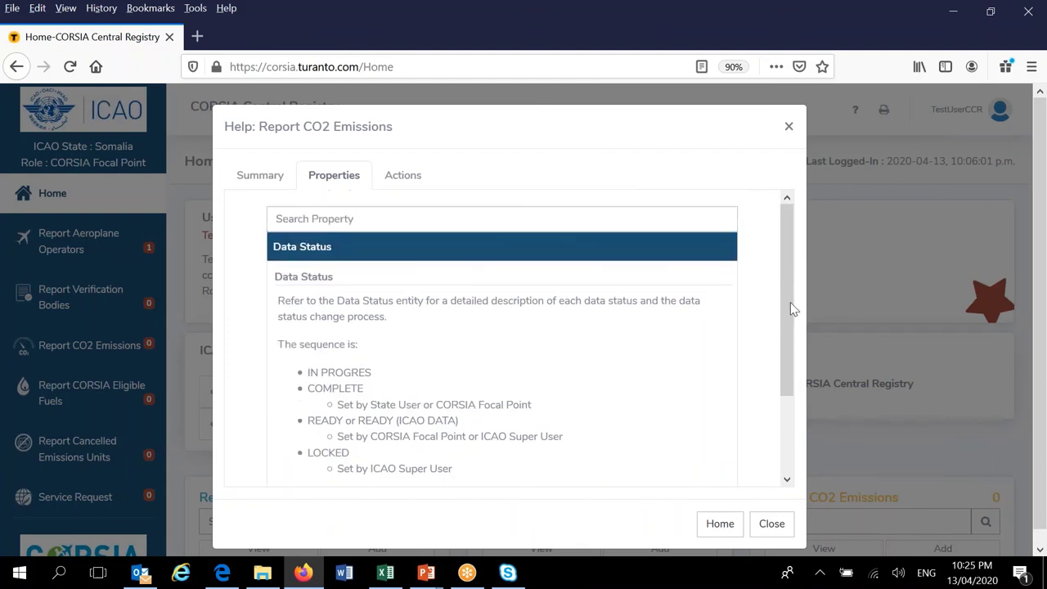
left_click(405, 177)
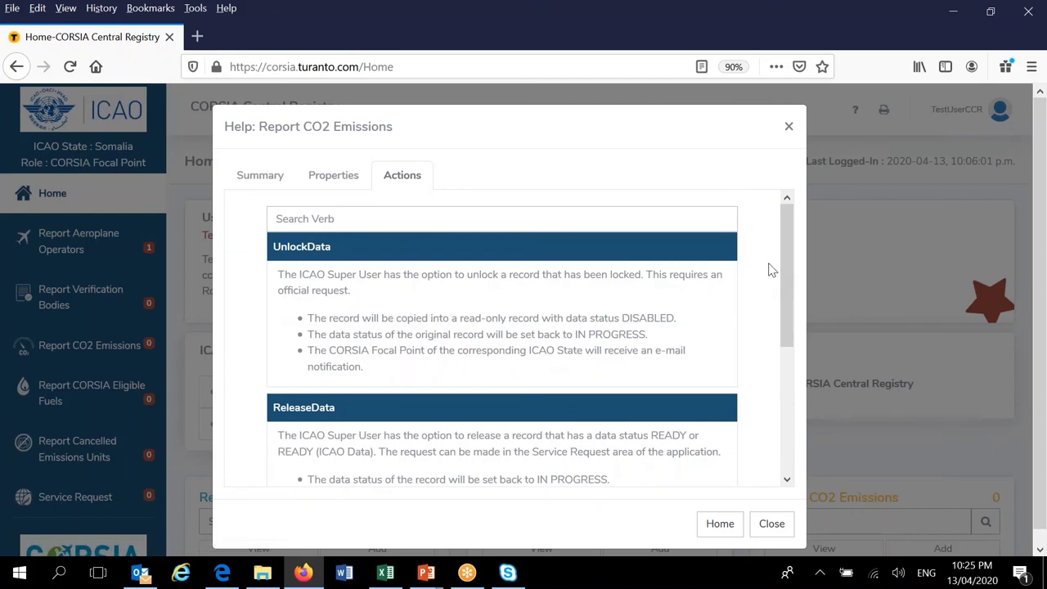
left_click_drag(784, 257, 790, 395)
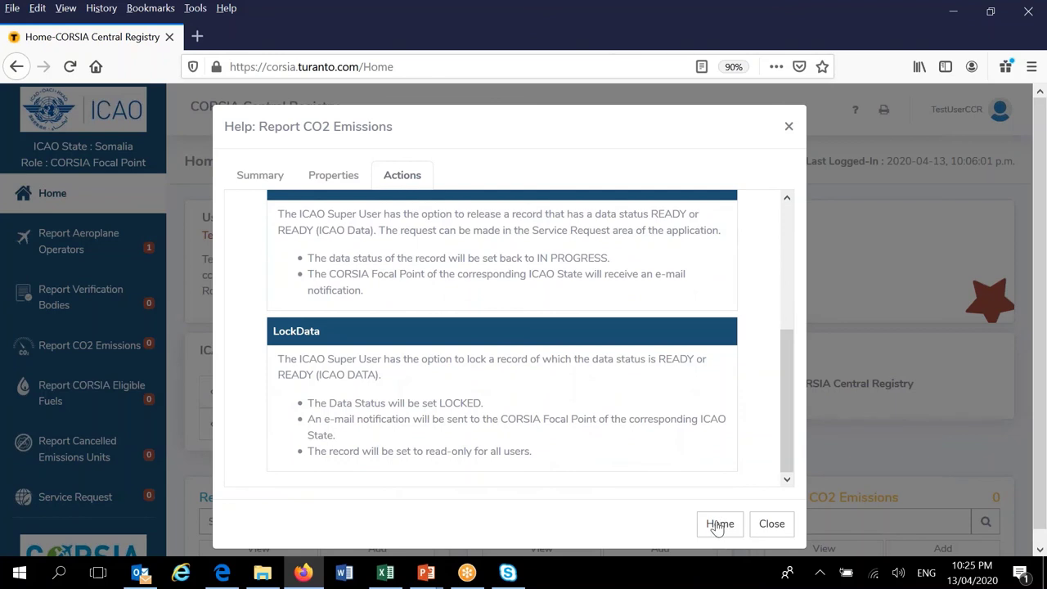
Go to the help's Home Entity List and scroll to the end, reaching Service Request
left_click(718, 526)
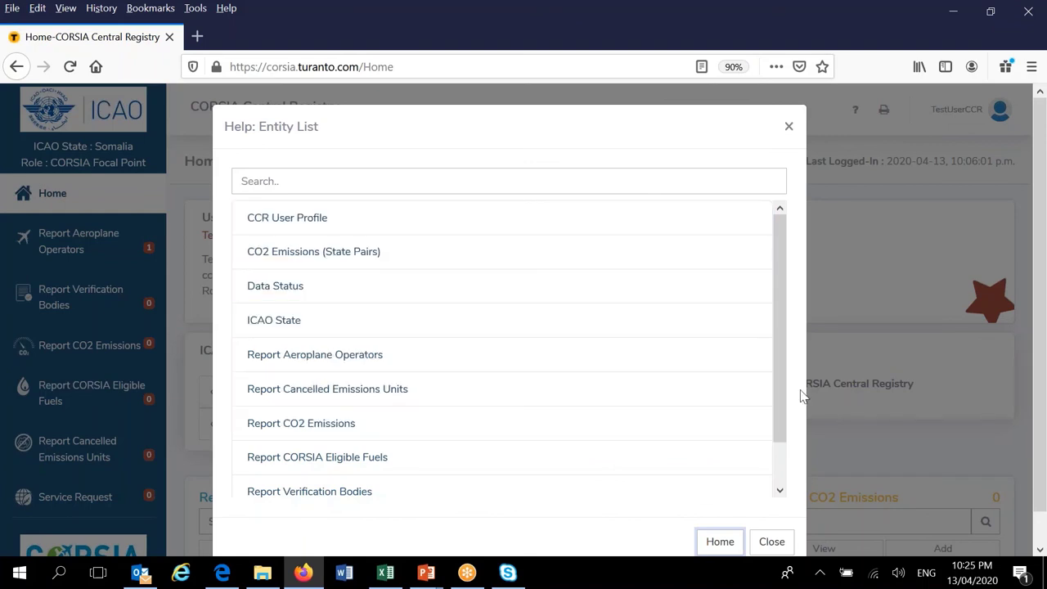
scroll(783, 344, "down", 1)
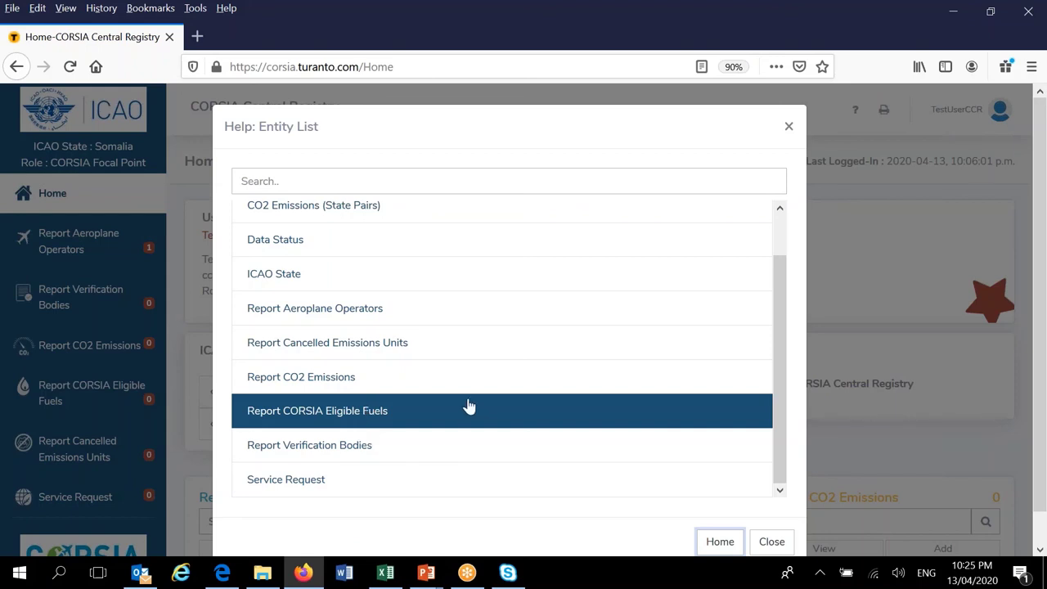
Close the Help: Entity List dialog to return to the Home dashboard with My RTK data
left_click(771, 542)
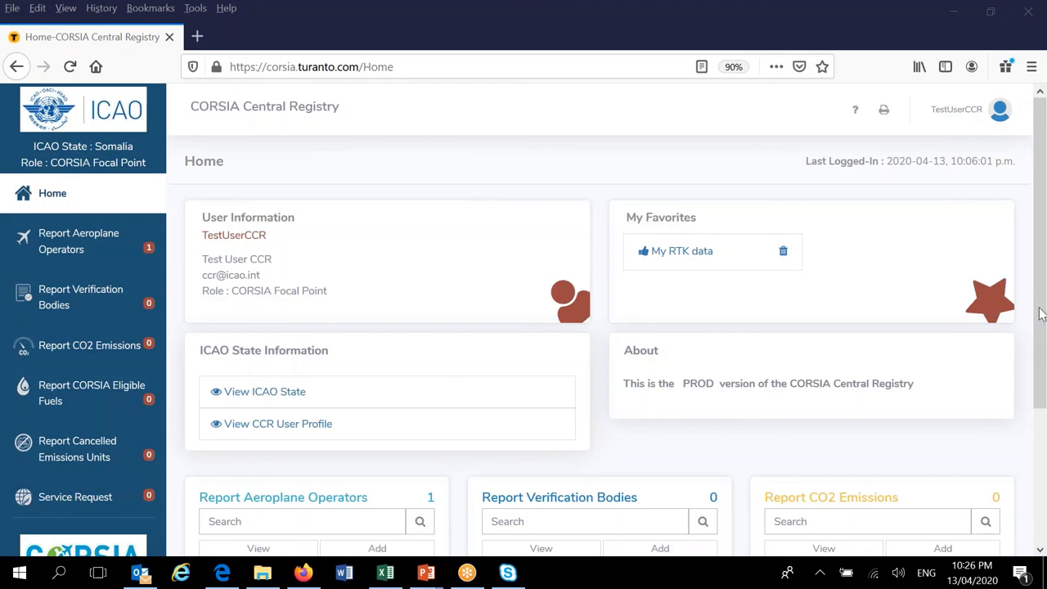
Reach the ICAO State List, via Home and back, showing only Somalia (Total Count: 1)
left_click(274, 394)
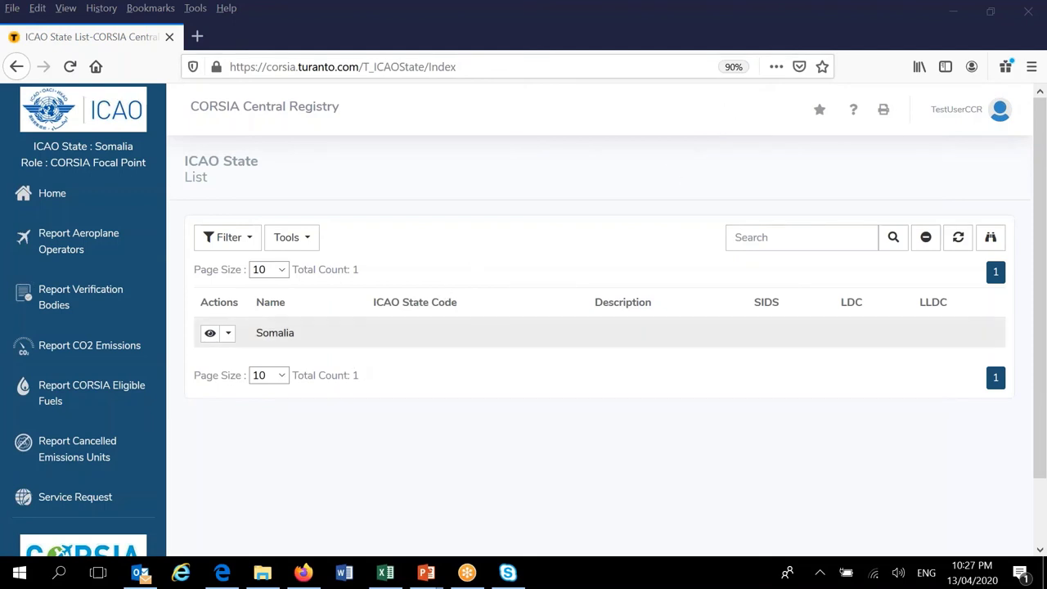
left_click(40, 201)
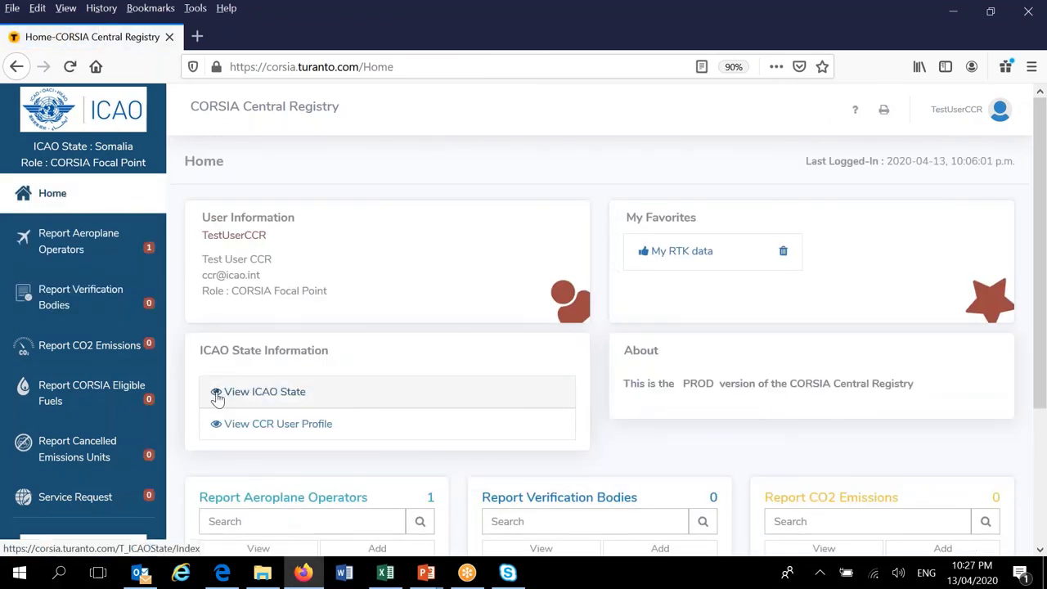
left_click(216, 397)
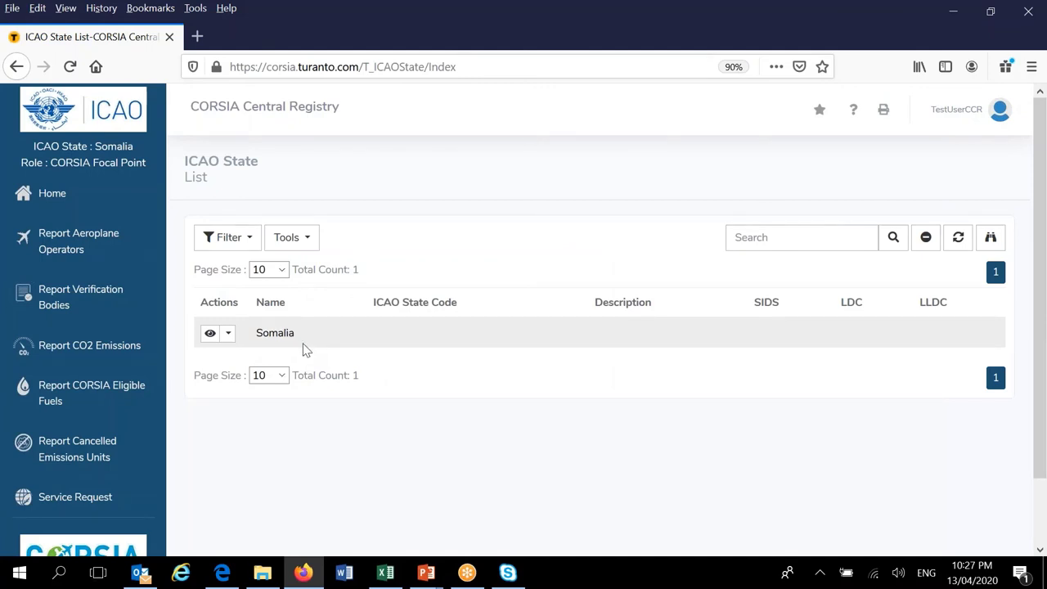
Browse Somalia's Details and CCR User tabs, with SIDS, LDC and LLDC Not Set, then go Home
left_click(209, 335)
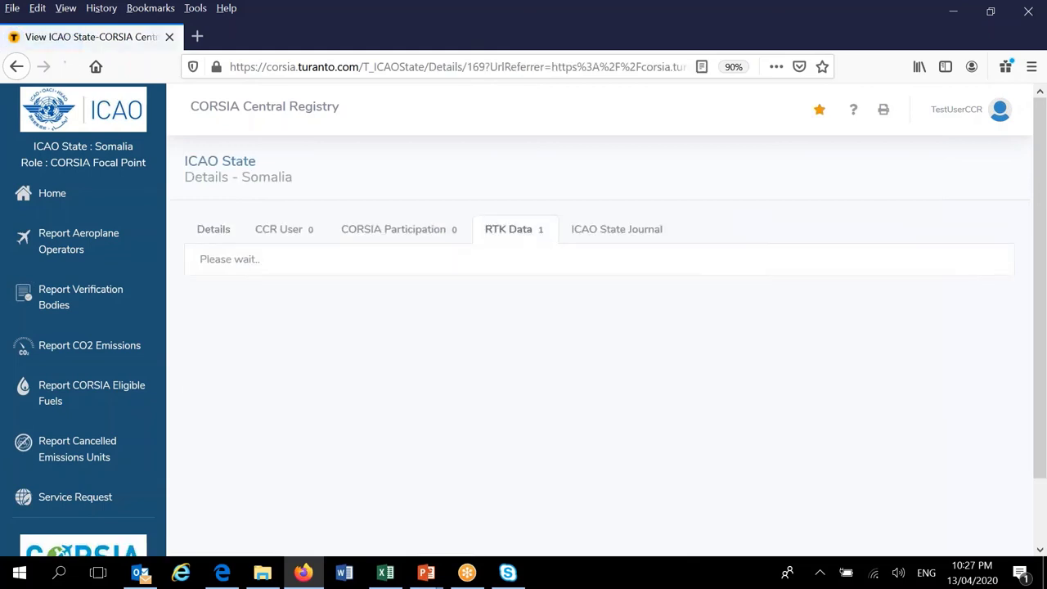
left_click(205, 232)
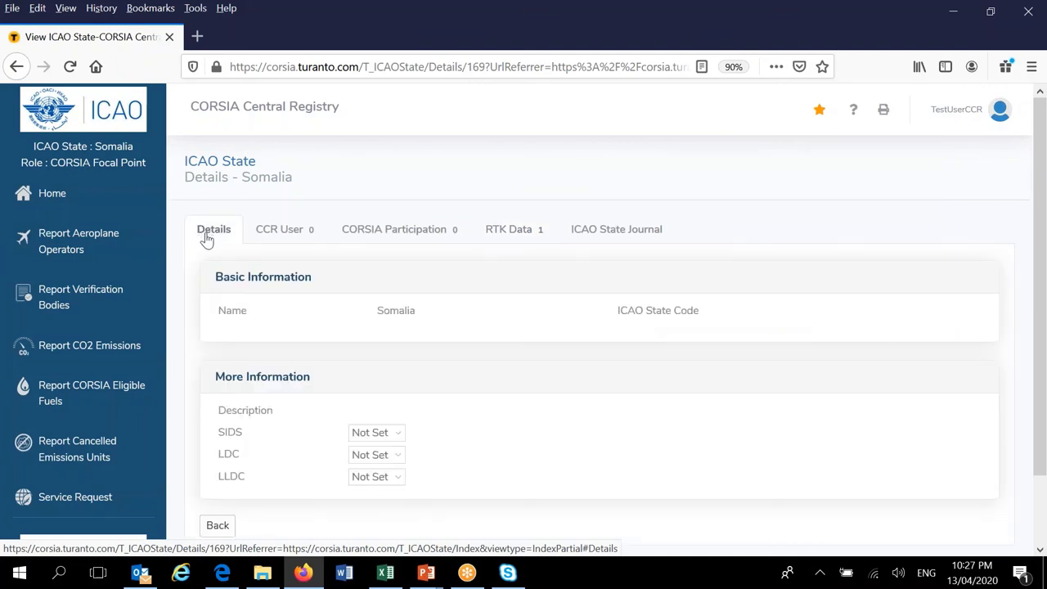
left_click(292, 236)
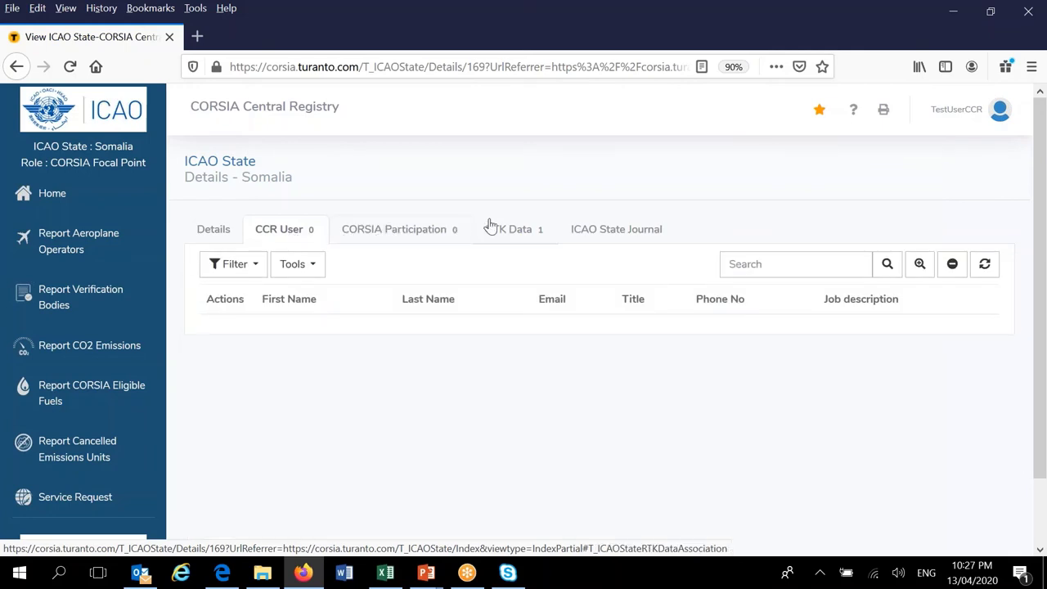
left_click(222, 233)
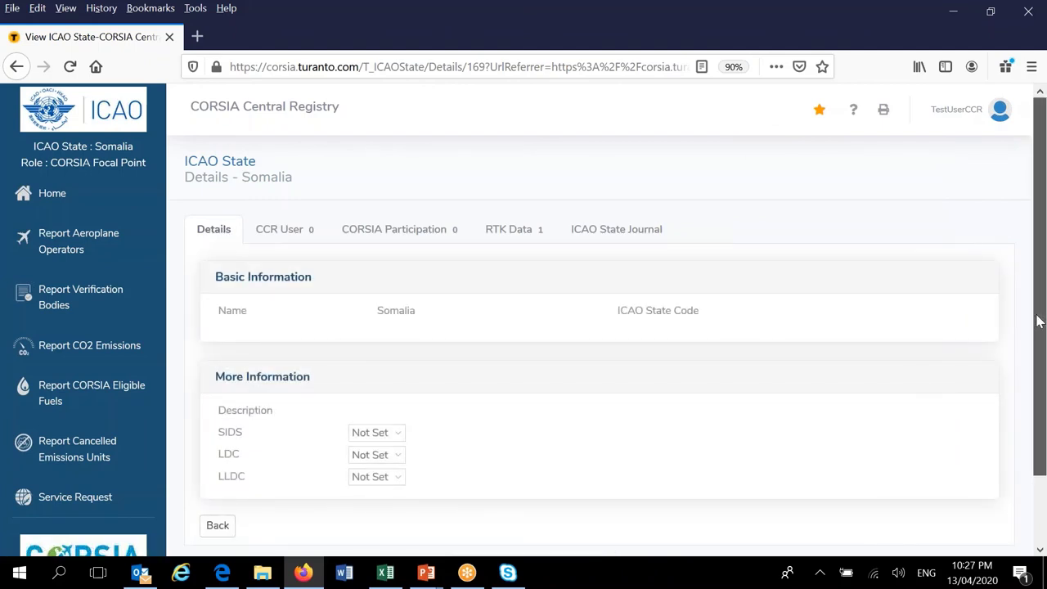
mouse_move(1040, 325)
left_mouse_down()
mouse_move(1039, 388)
mouse_move(1039, 319)
left_mouse_up()
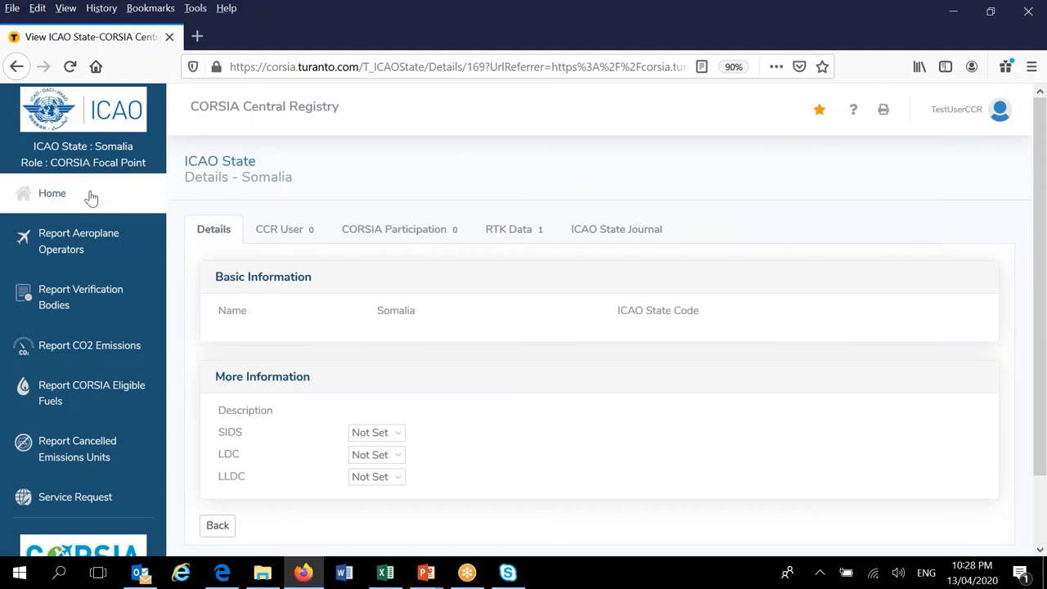
left_click(49, 200)
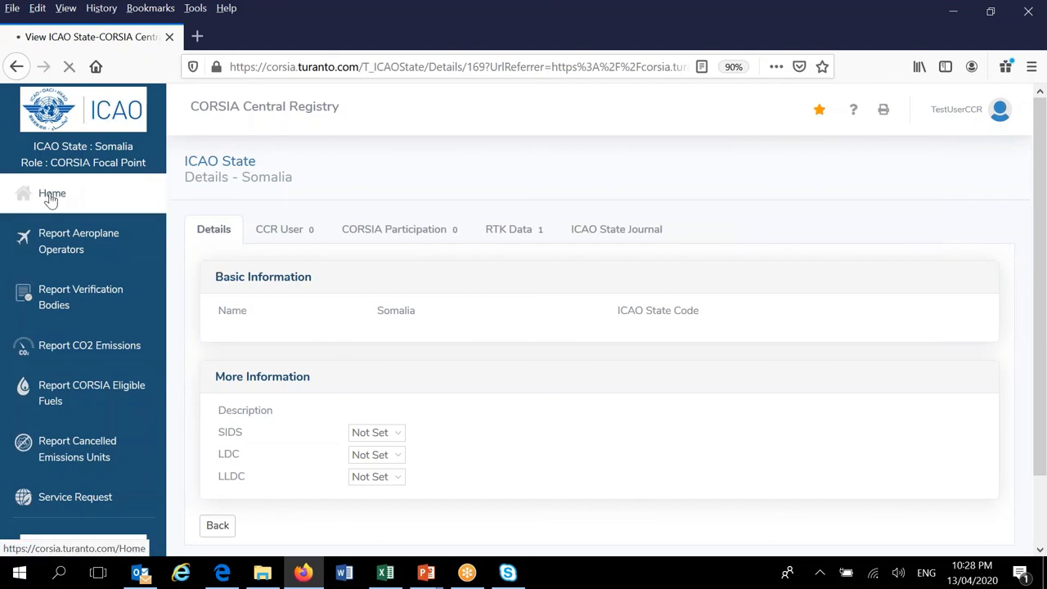